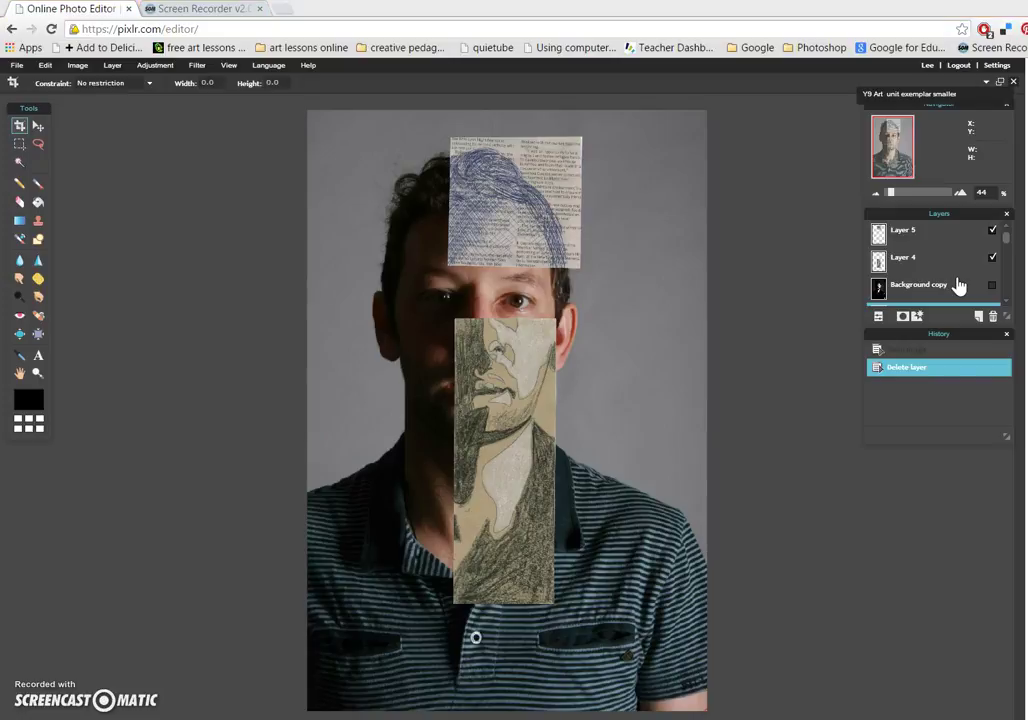
Step: Preview the DV scans file in the Y9 art 2015 folder and open it from Local Disk (D:) as a new layer
key("alt+Tab")
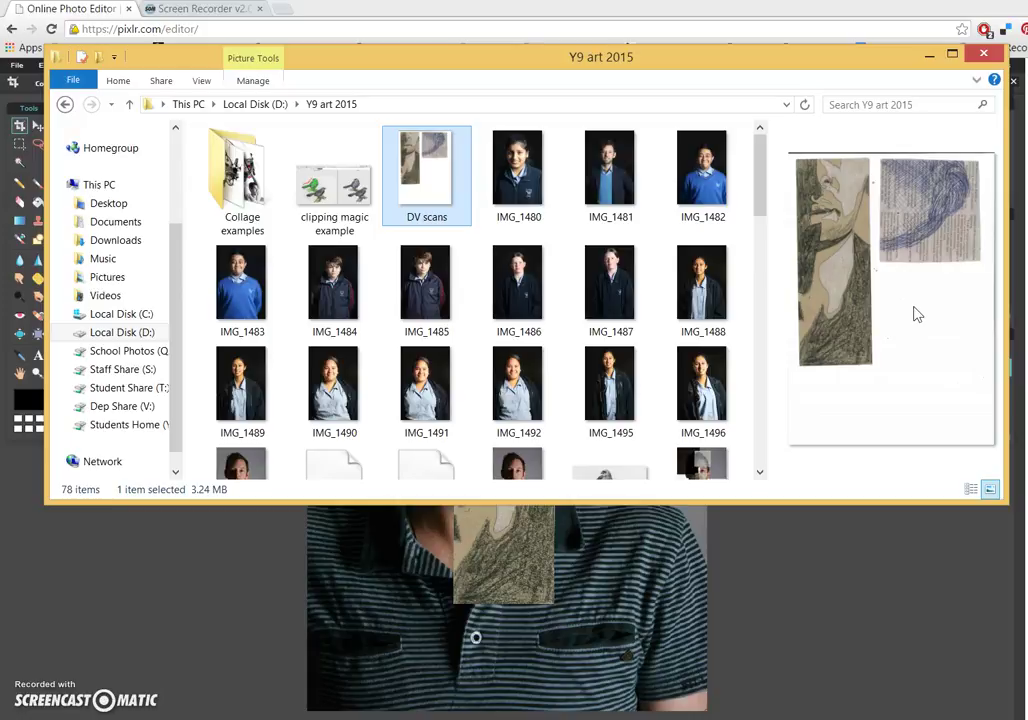
key("alt+Tab")
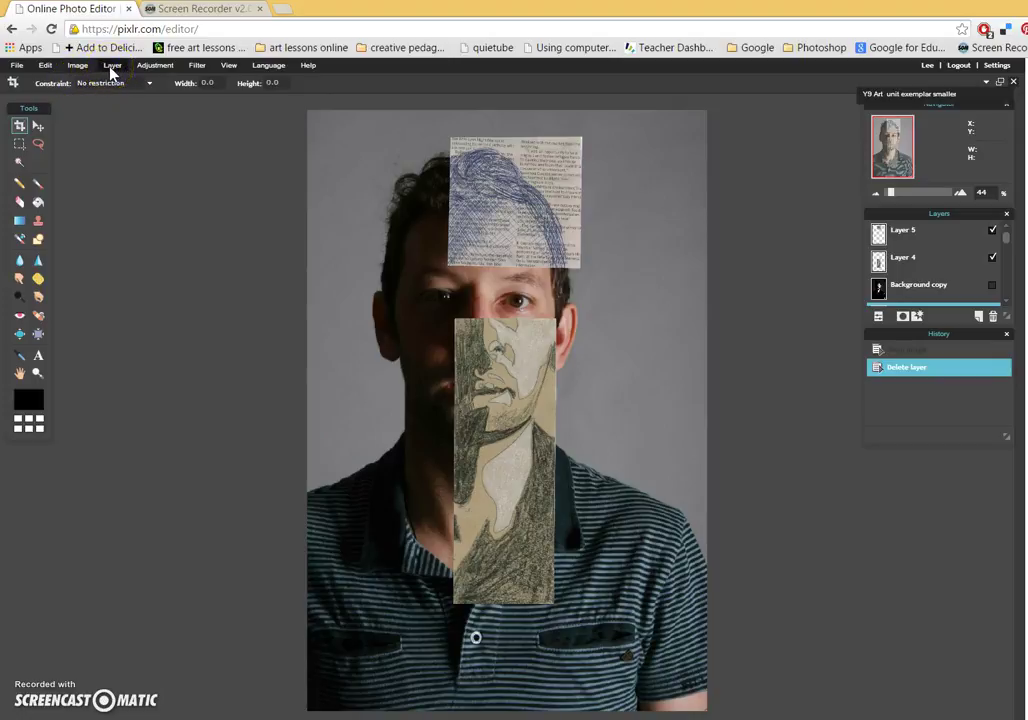
left_click(111, 69)
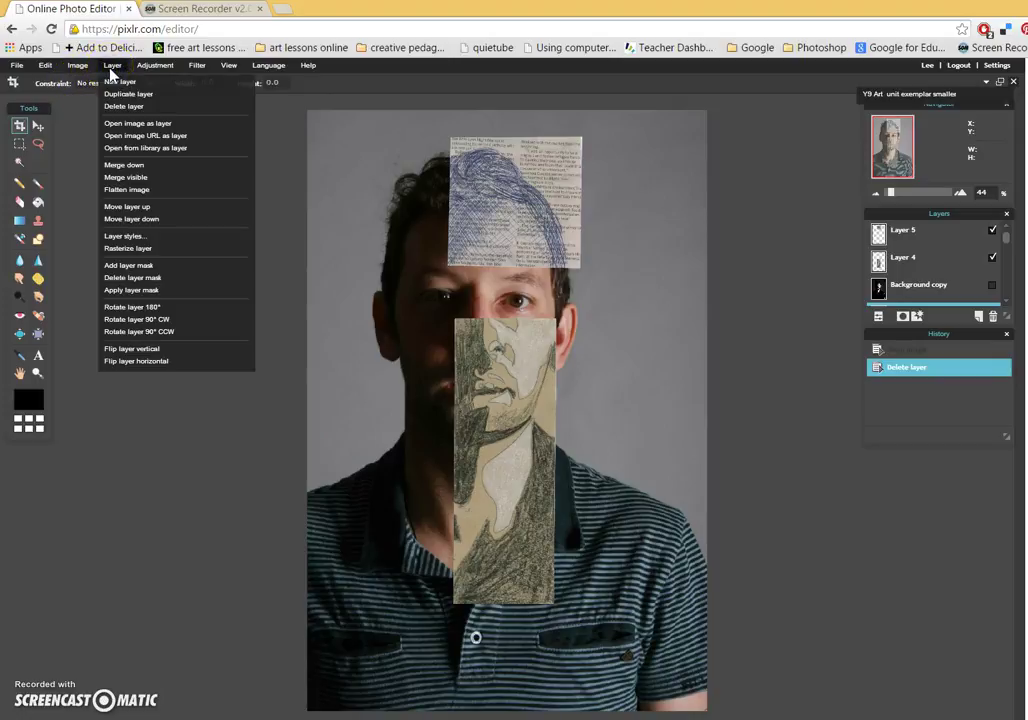
left_click(122, 123)
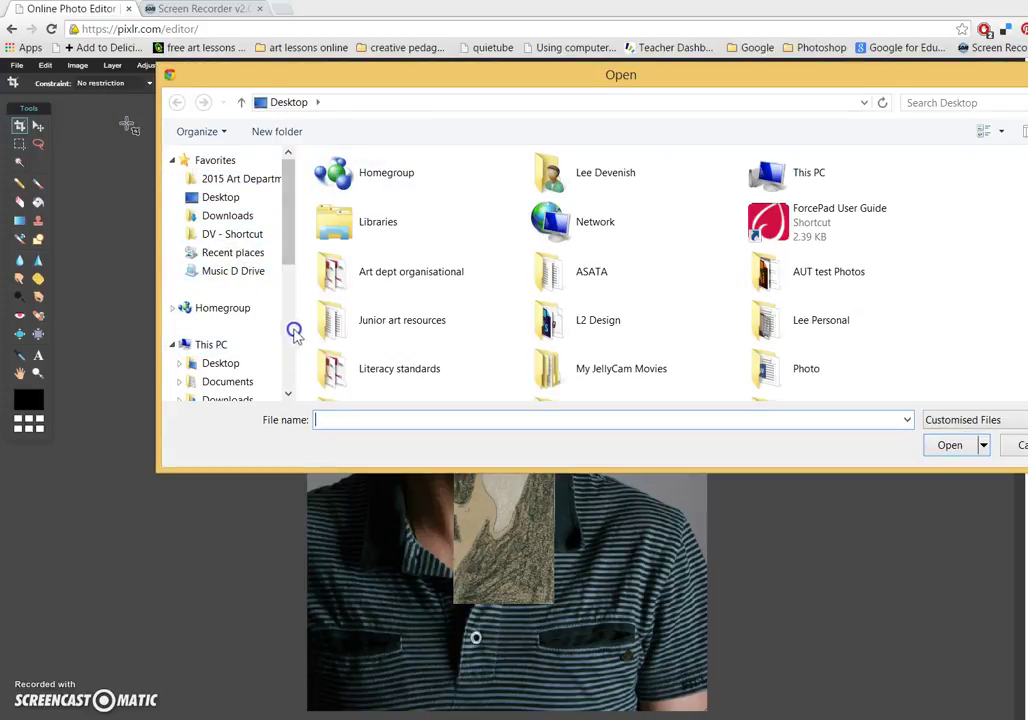
scroll(291, 326, "down", 4)
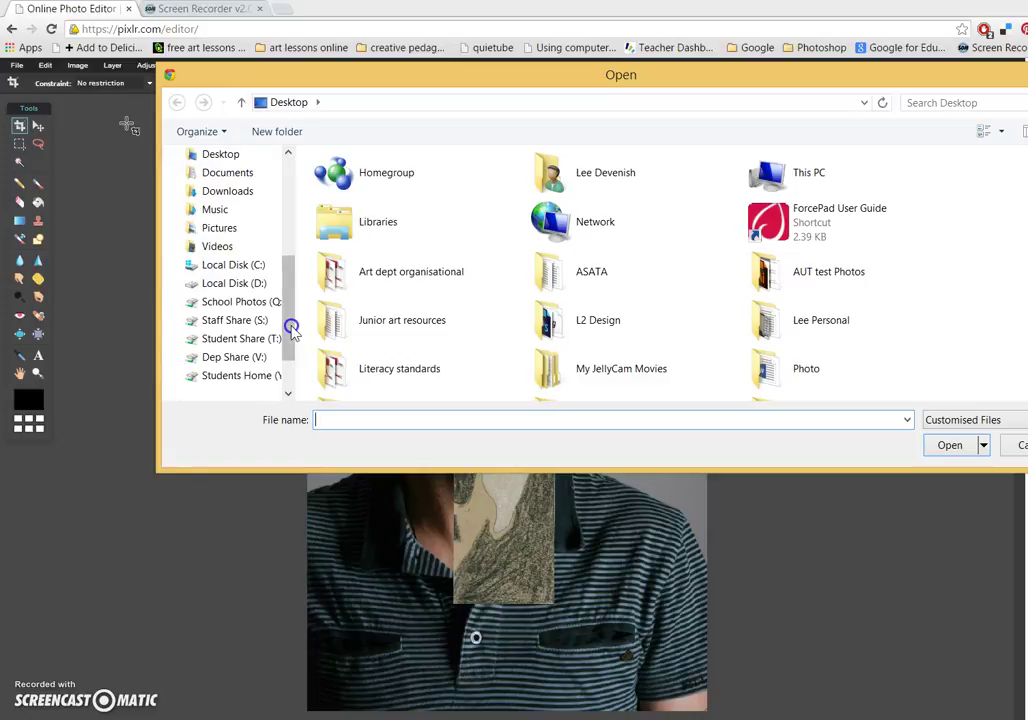
left_click(257, 284)
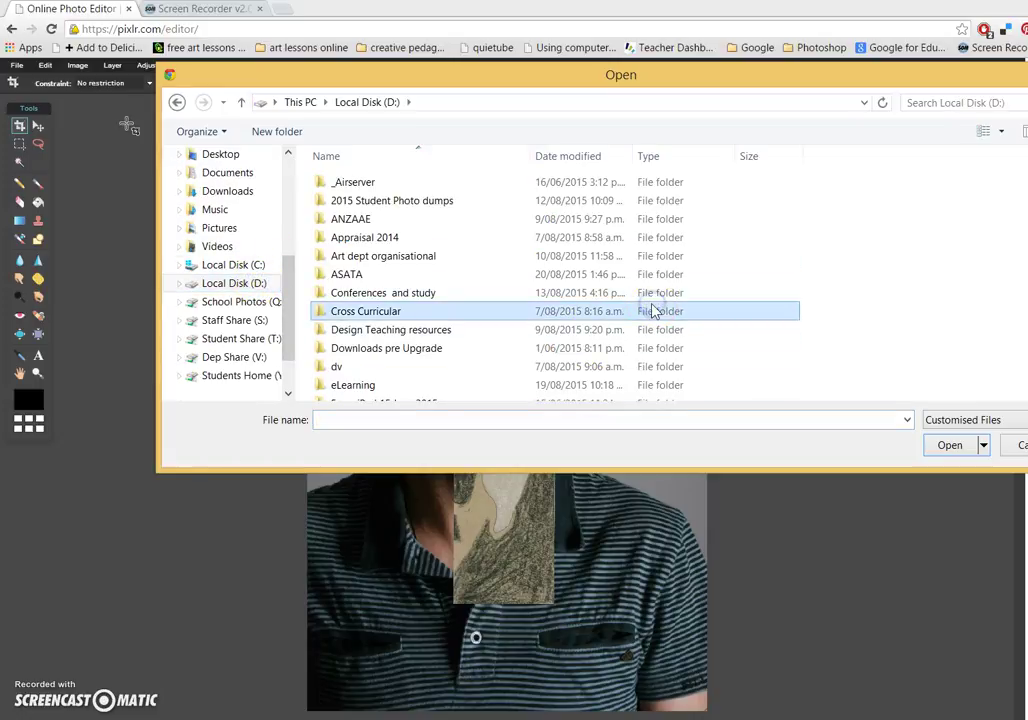
scroll(652, 311, "down", 5)
left_click(438, 314)
left_click(406, 322)
double_click(406, 322)
left_click(549, 195)
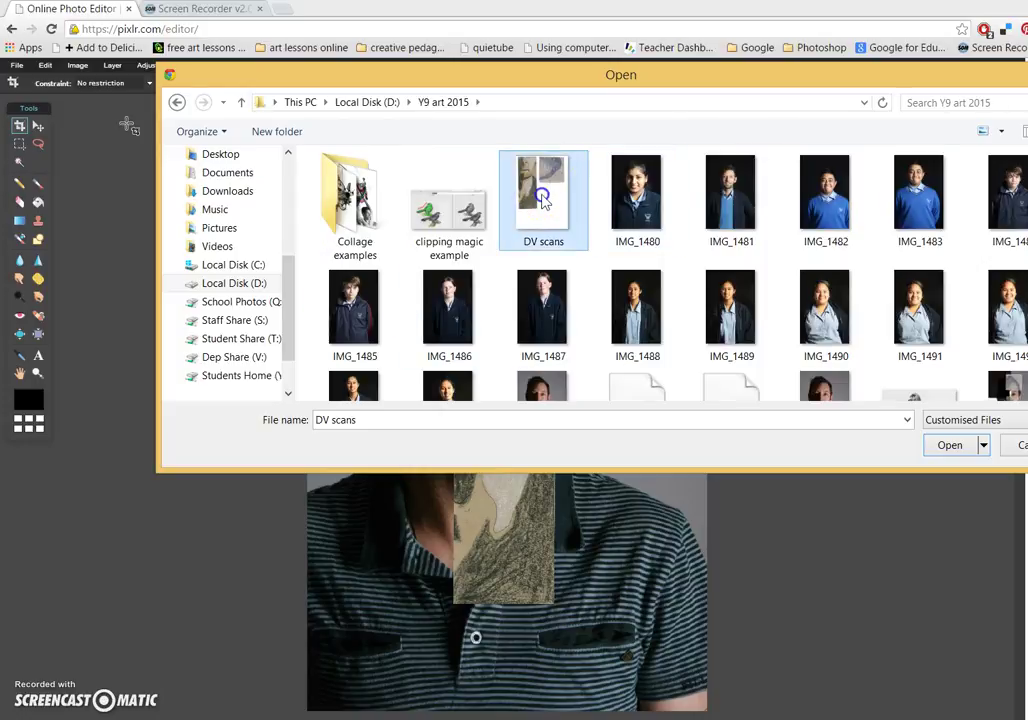
left_click_drag(822, 74, 740, 80)
left_click(879, 452)
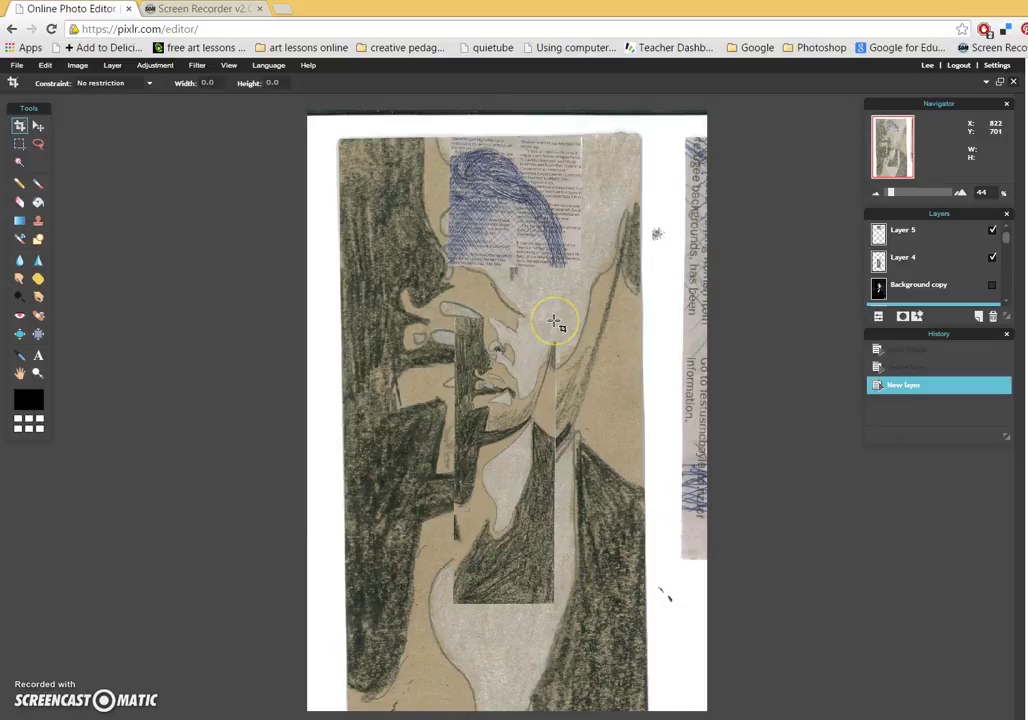
Step: Hide Layer 4 and Layer 5 so they do not cover the imported scan
left_click(992, 258)
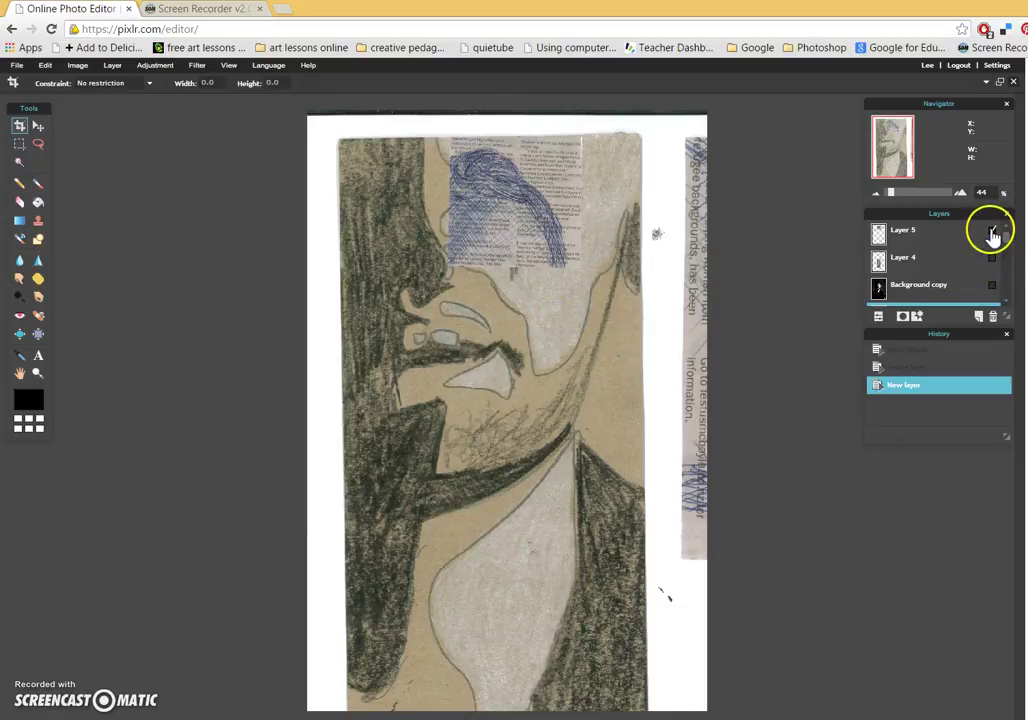
left_click(992, 231)
left_click(1006, 241)
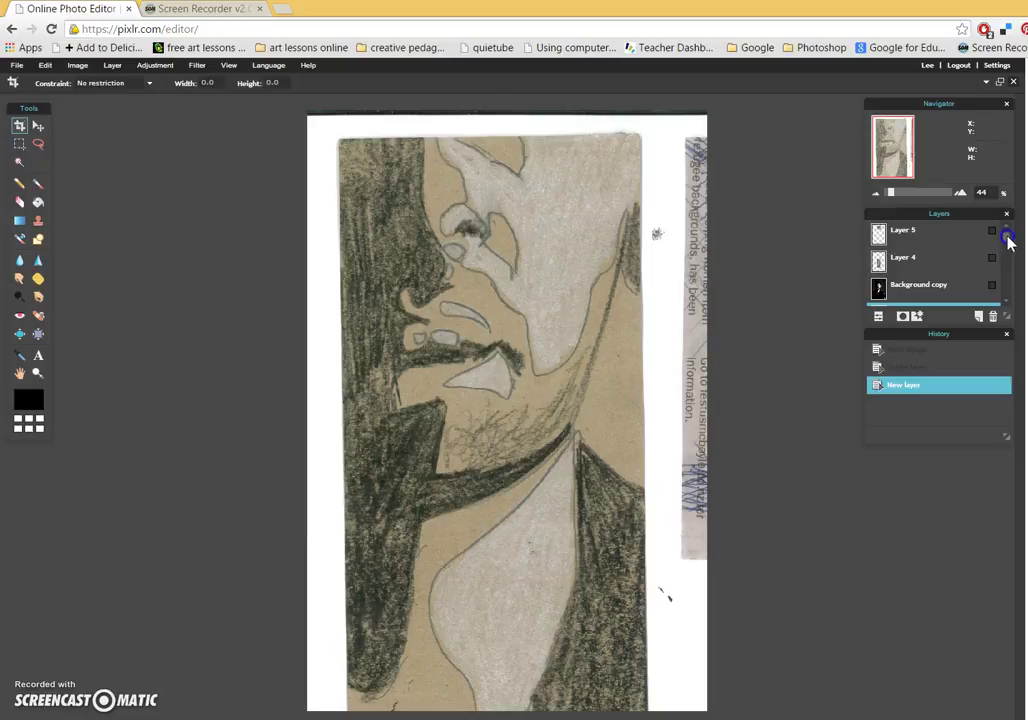
left_click_drag(1006, 243, 1005, 225)
Step: Relocate the History panel lower and enlarge the Layers panel to fit all layers, checking the scan layer by toggling its visibility
left_click_drag(963, 341, 968, 508)
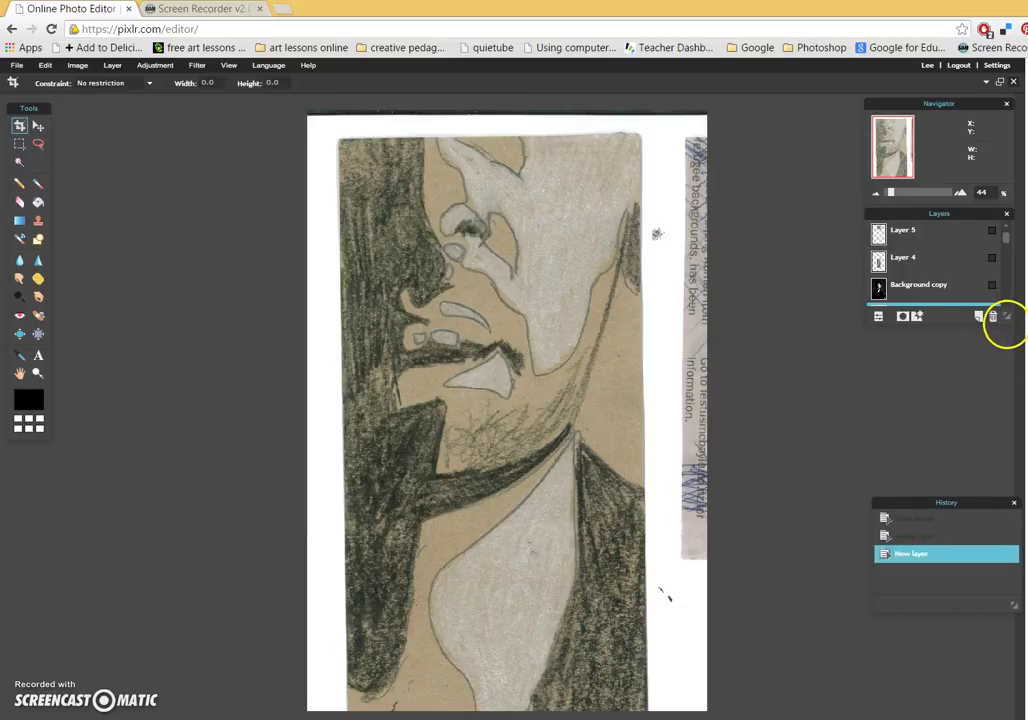
left_click_drag(1003, 317, 1004, 452)
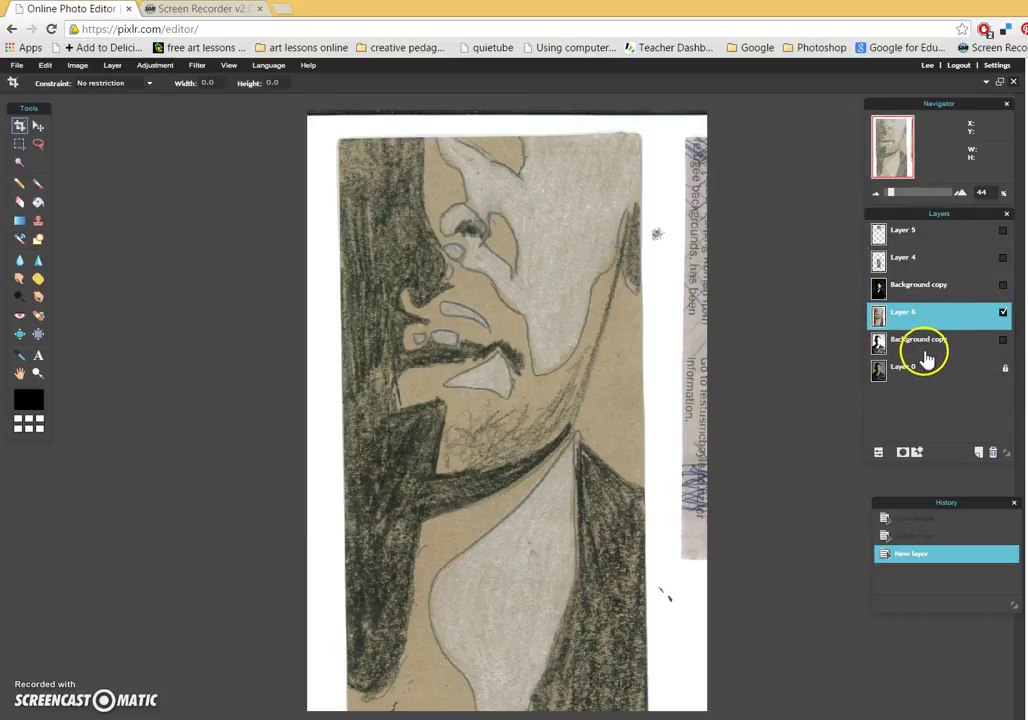
left_click(1003, 313)
left_click(1003, 313)
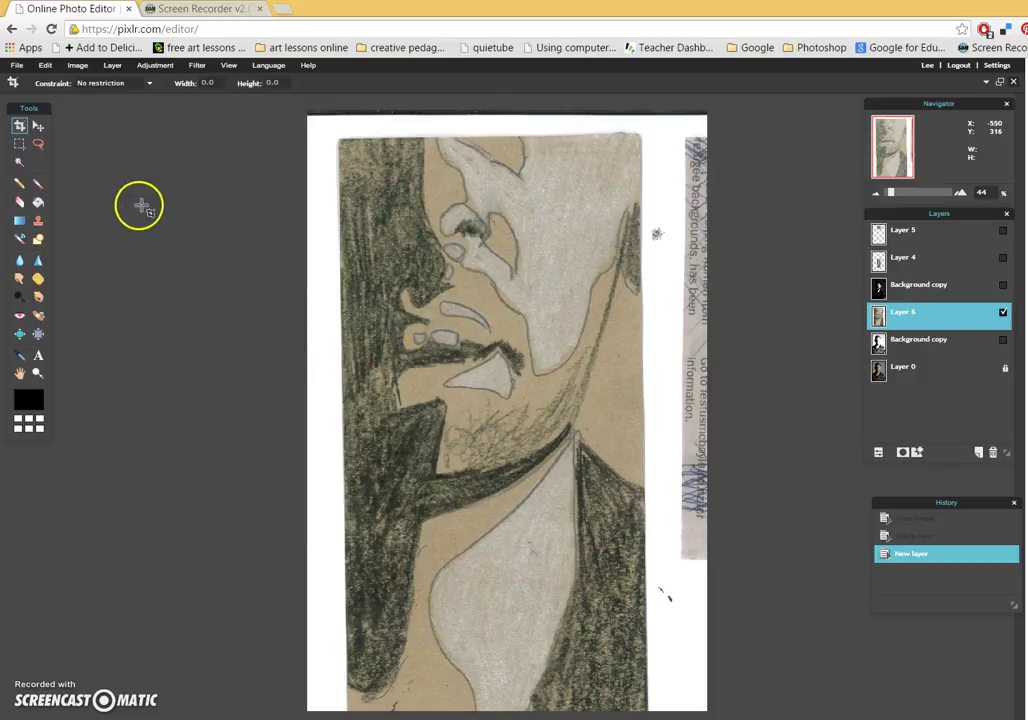
Step: Shrink the scan layer proportionally with Free transform to a small fraction of its imported size
left_click(77, 68)
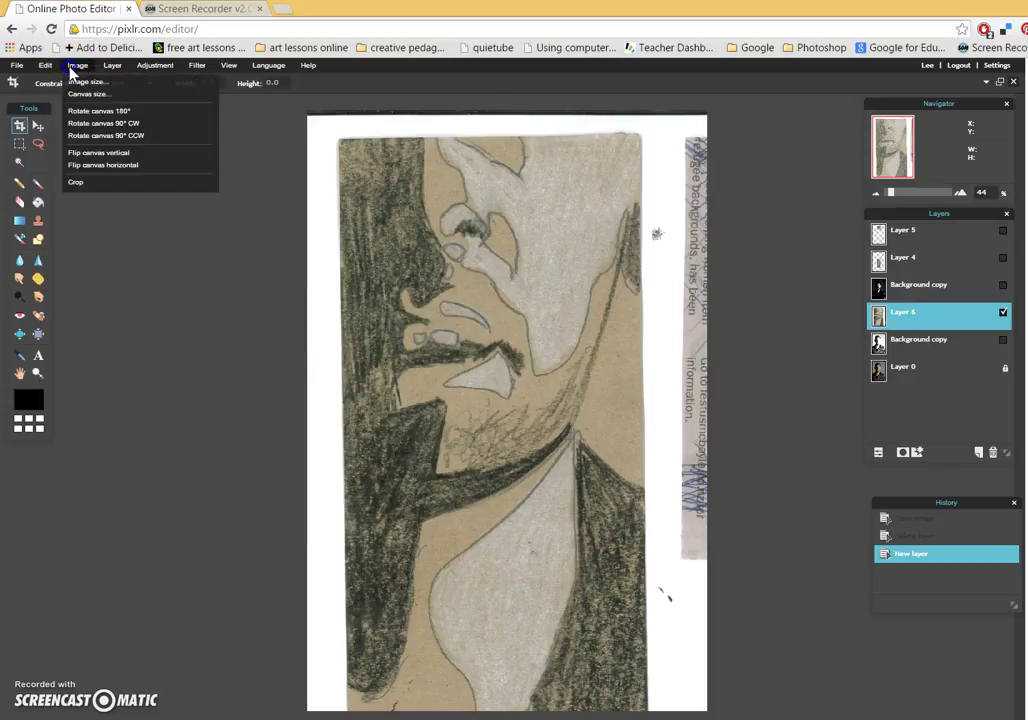
left_click(48, 70)
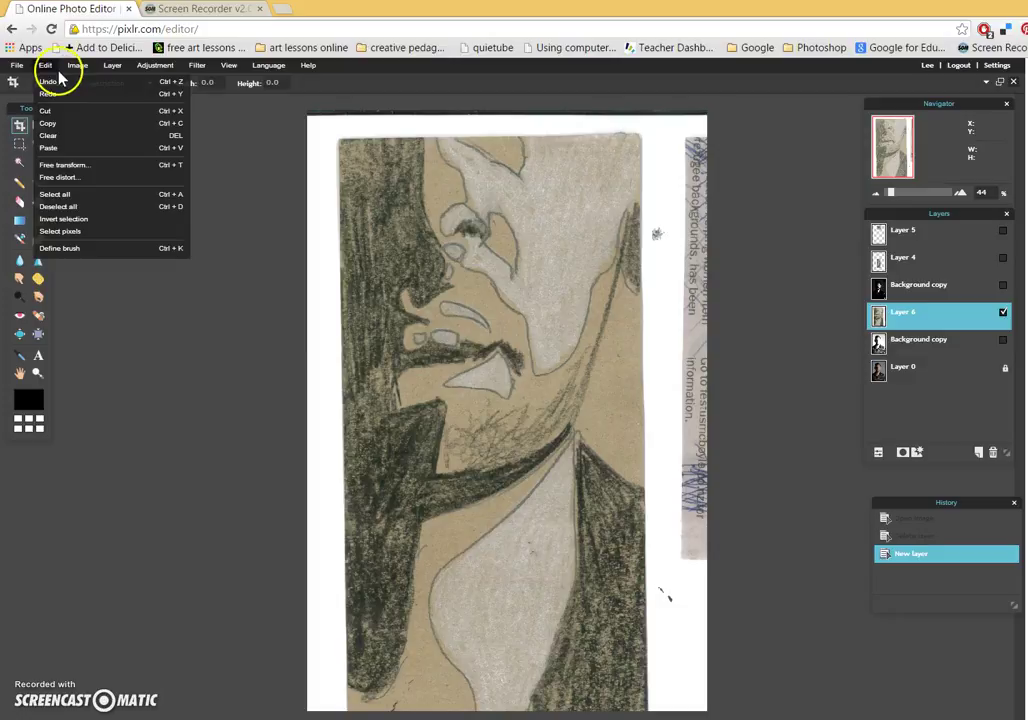
left_click(54, 170)
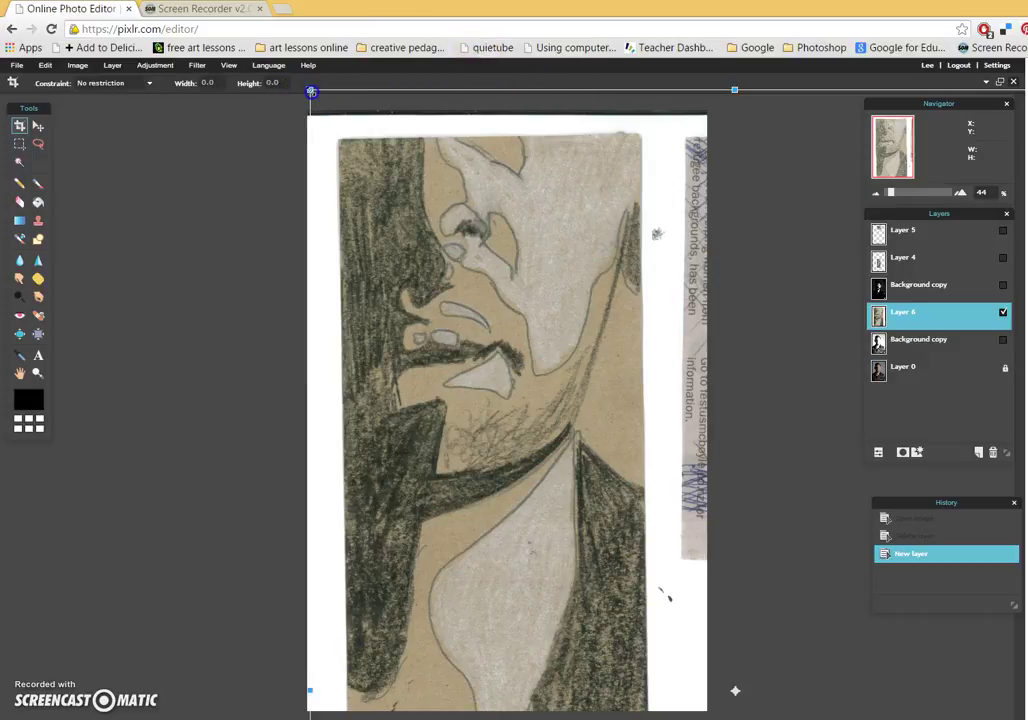
mouse_move(311, 91)
left_mouse_down()
mouse_move(340, 170)
mouse_move(455, 221)
mouse_move(541, 213)
mouse_move(436, 255)
mouse_move(443, 291)
mouse_move(459, 298)
mouse_move(521, 392)
mouse_move(564, 483)
left_mouse_up()
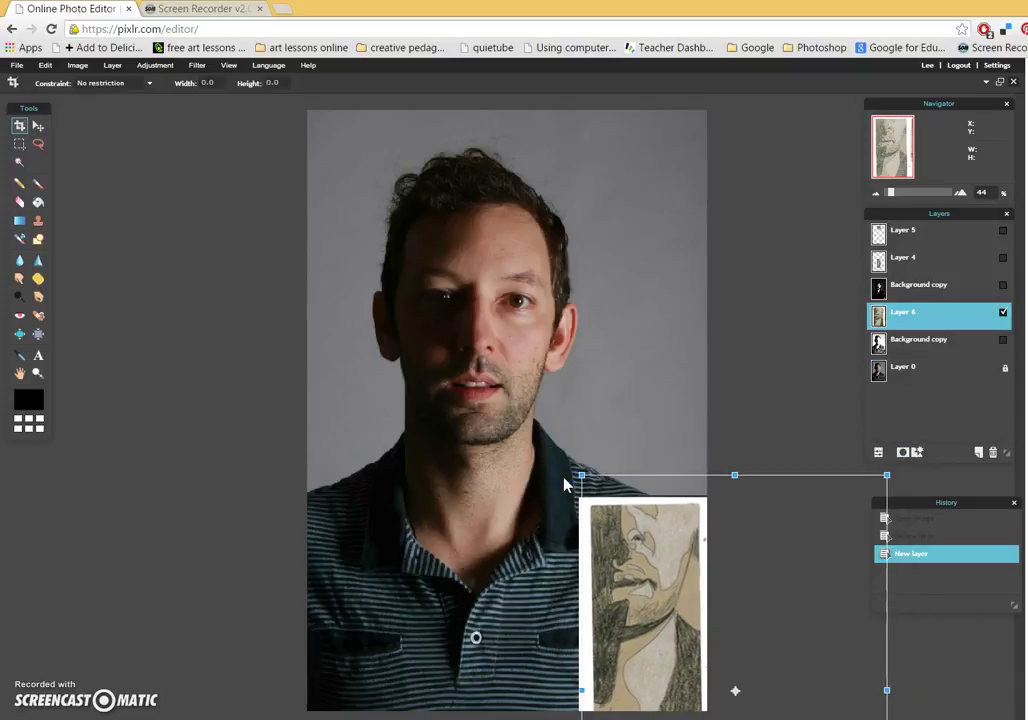
mouse_move(711, 418)
left_mouse_down()
mouse_move(624, 514)
mouse_move(651, 563)
mouse_move(581, 471)
mouse_move(607, 531)
left_mouse_up()
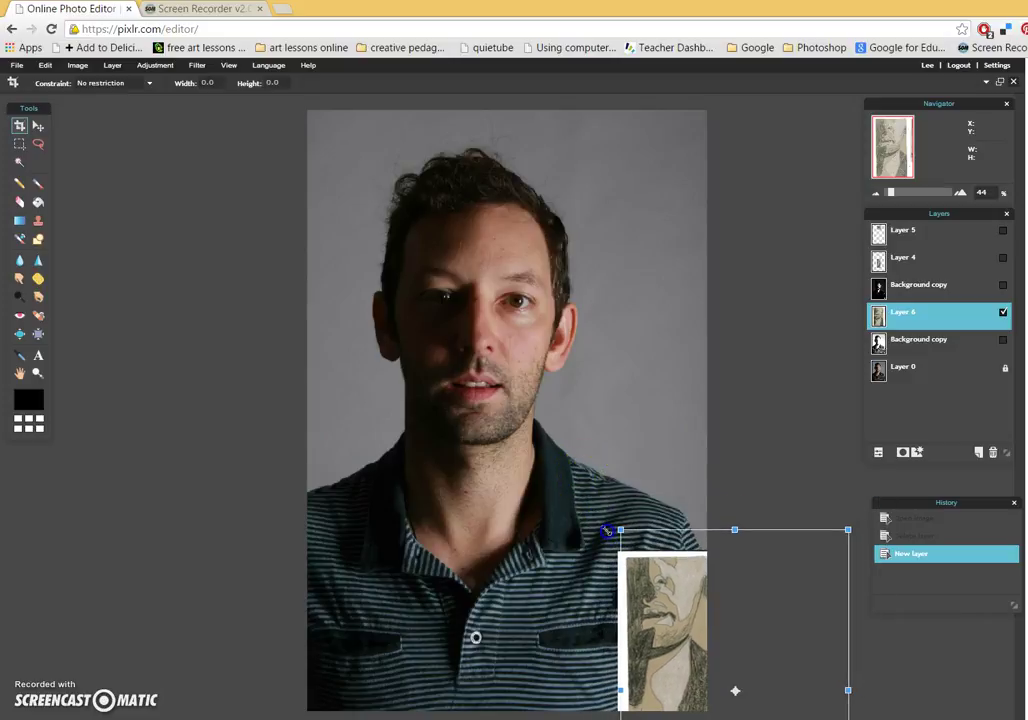
left_click(24, 145)
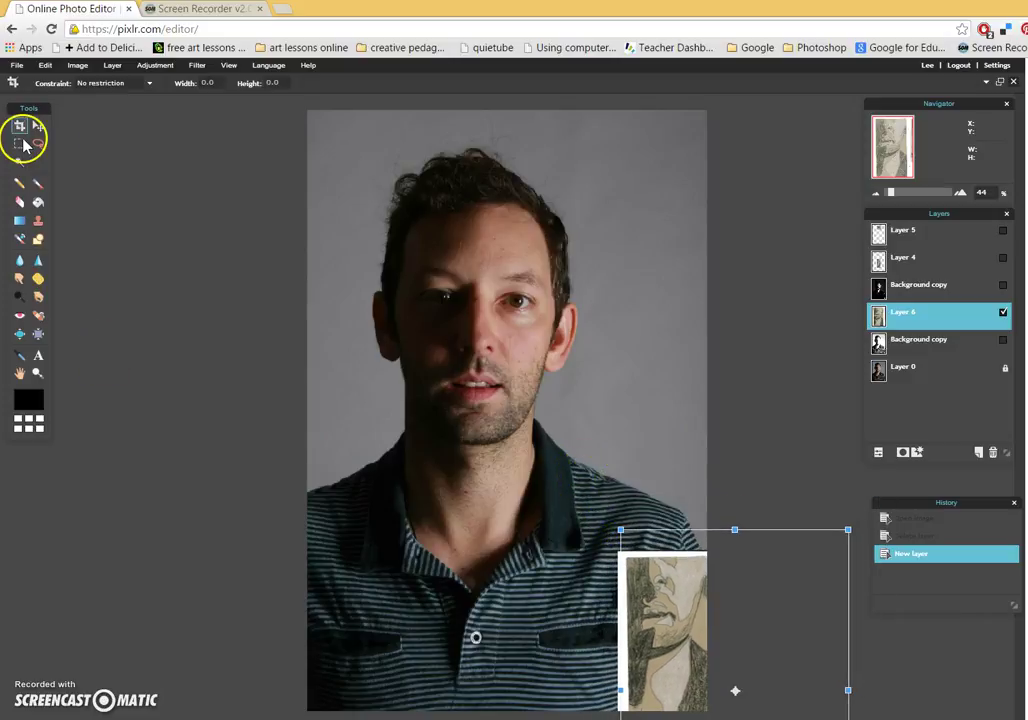
Step: Move the scan so its face drawing lies over the portrait's lower face, enlarge it slightly and apply the transform
mouse_move(670, 594)
left_mouse_down()
mouse_move(640, 565)
mouse_move(573, 436)
mouse_move(500, 340)
mouse_move(516, 302)
mouse_move(511, 377)
left_mouse_up()
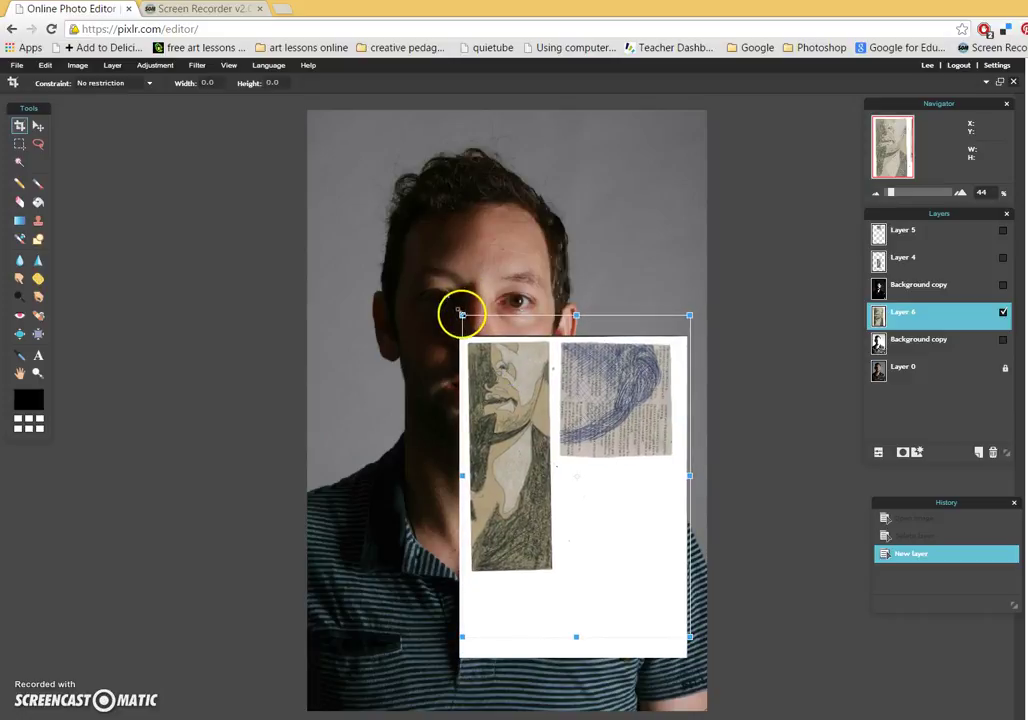
left_click_drag(462, 316, 449, 293)
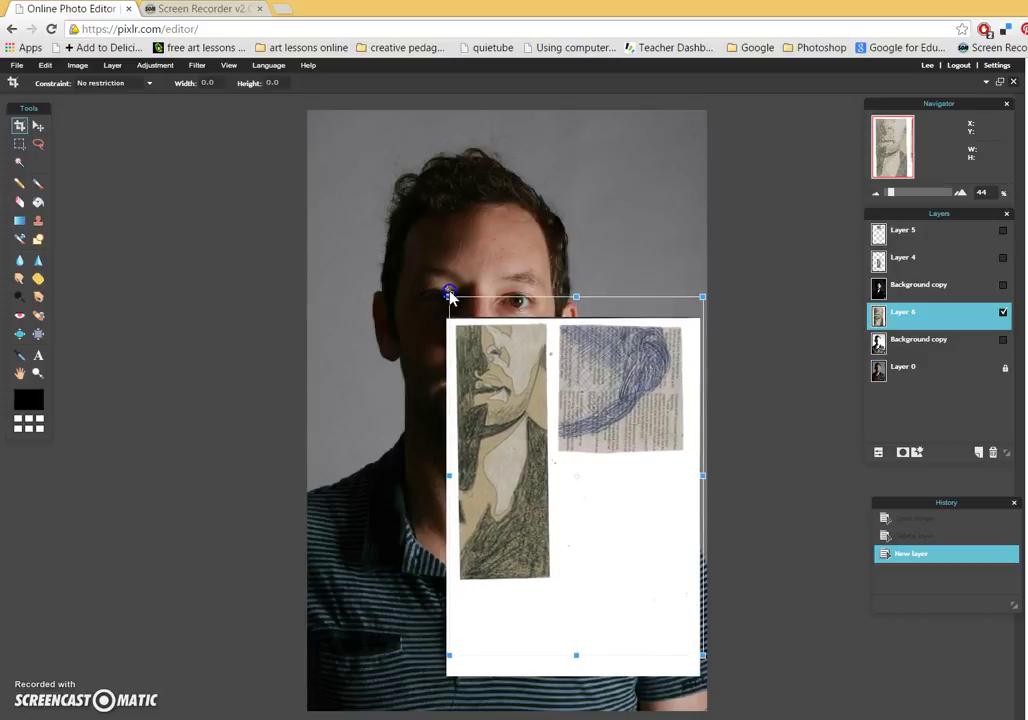
key("Return")
left_click(567, 356)
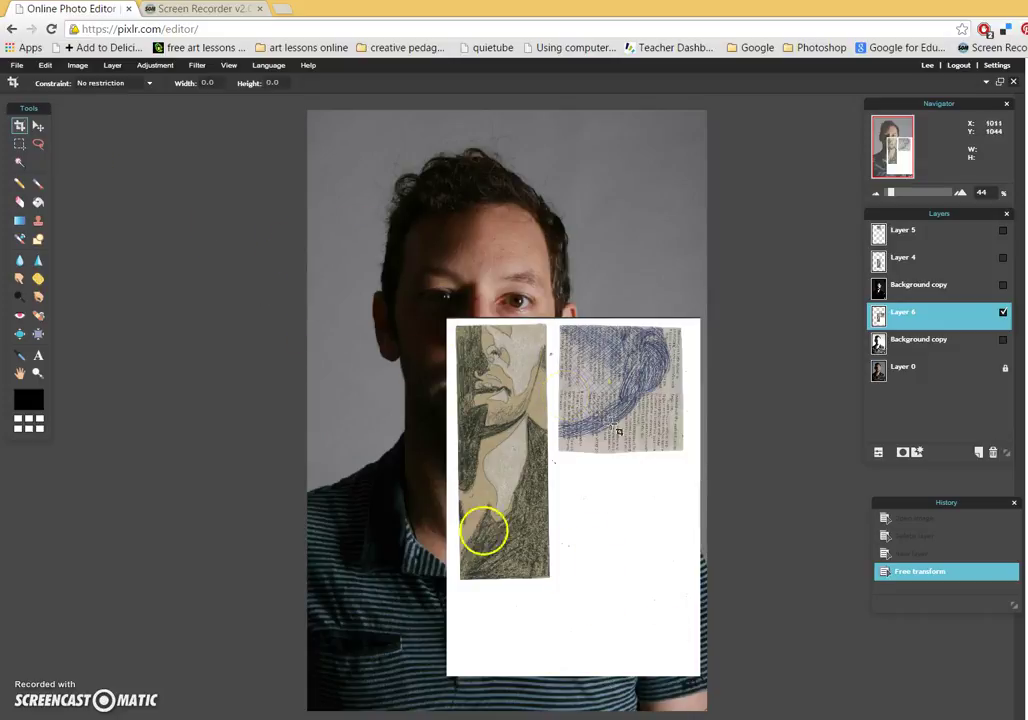
Step: Select the tall face-and-neck drawing on the scan with the polygonal lasso, an area about 305 by 848 pixels
left_click(39, 145)
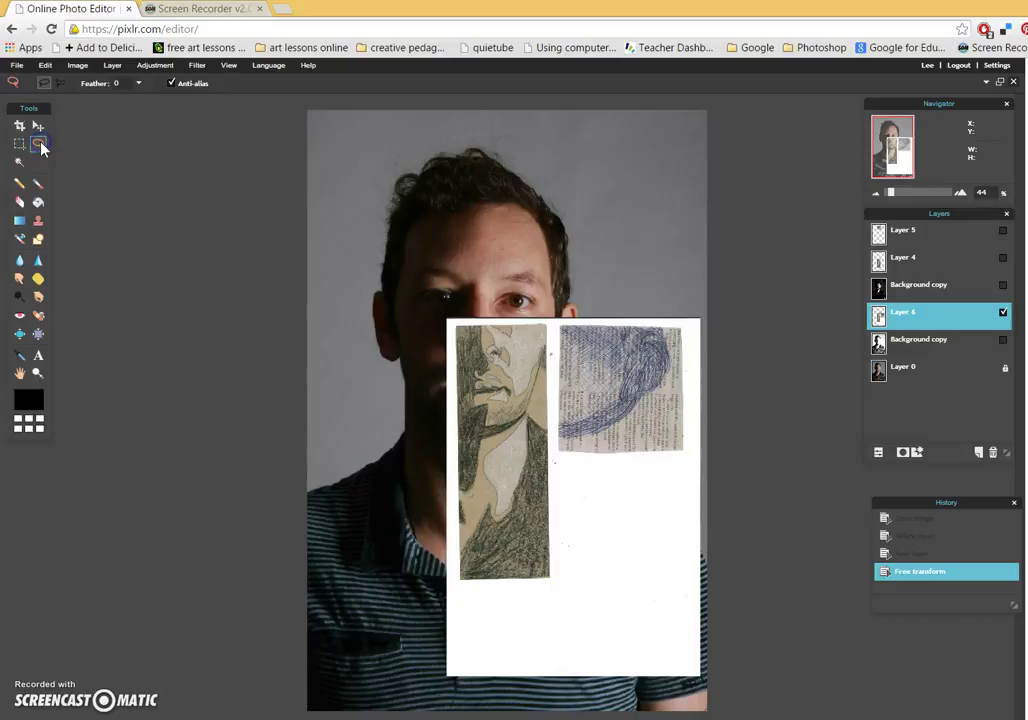
left_click(59, 84)
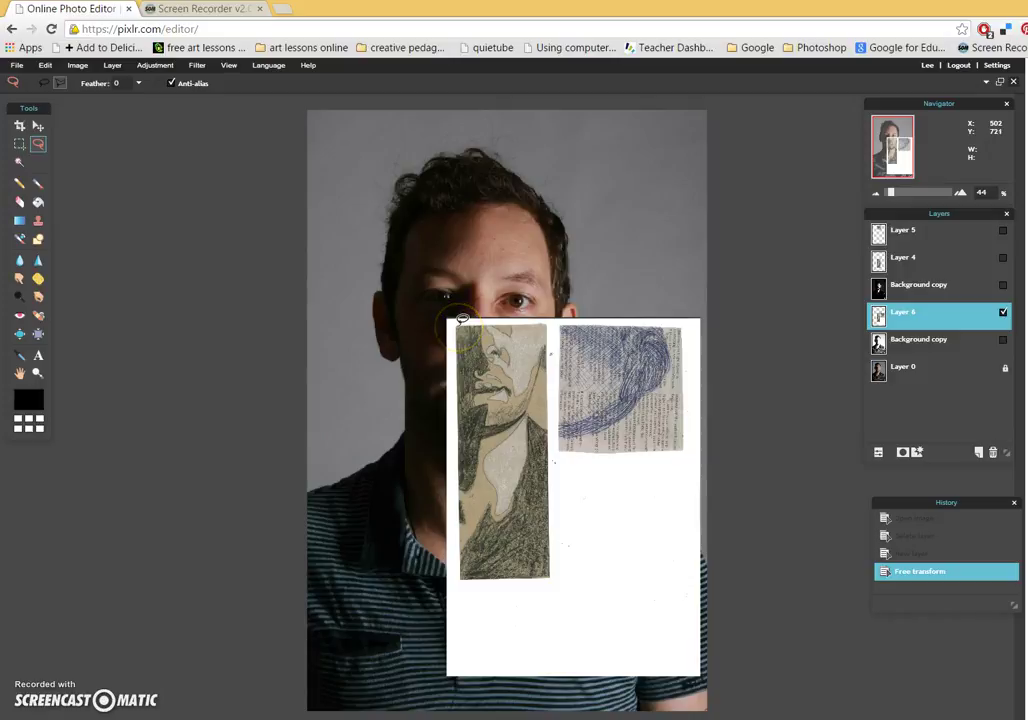
mouse_move(461, 320)
left_mouse_down()
mouse_move(558, 324)
mouse_move(548, 318)
mouse_move(575, 578)
mouse_move(562, 583)
mouse_move(557, 572)
left_mouse_up()
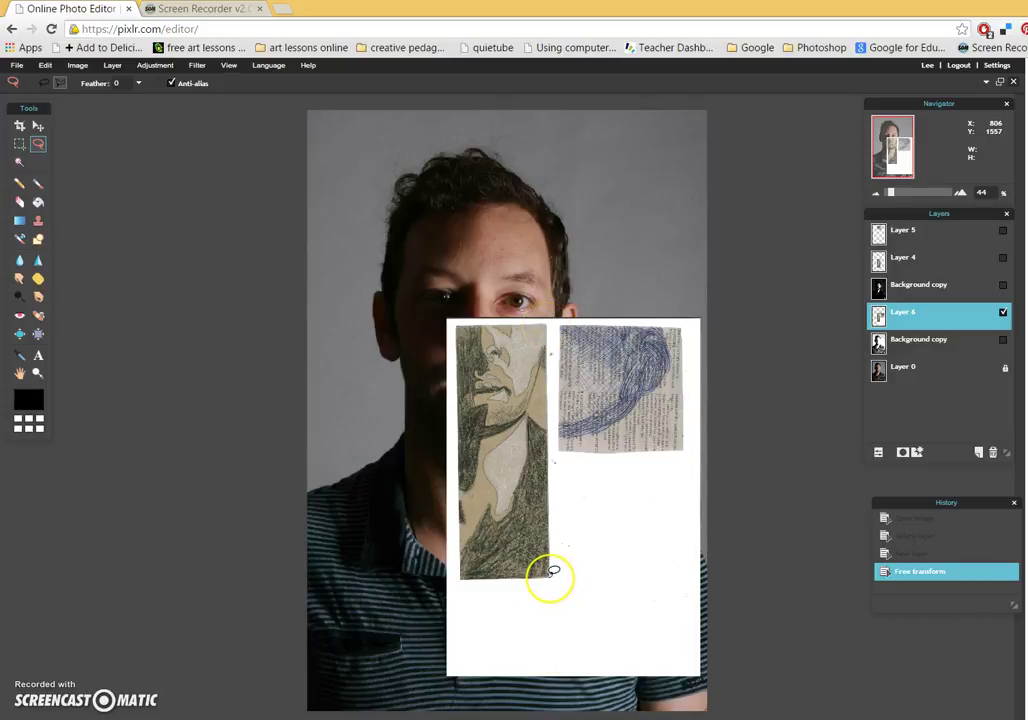
mouse_move(553, 571)
left_mouse_down()
mouse_move(475, 582)
mouse_move(459, 578)
mouse_move(464, 571)
left_mouse_up()
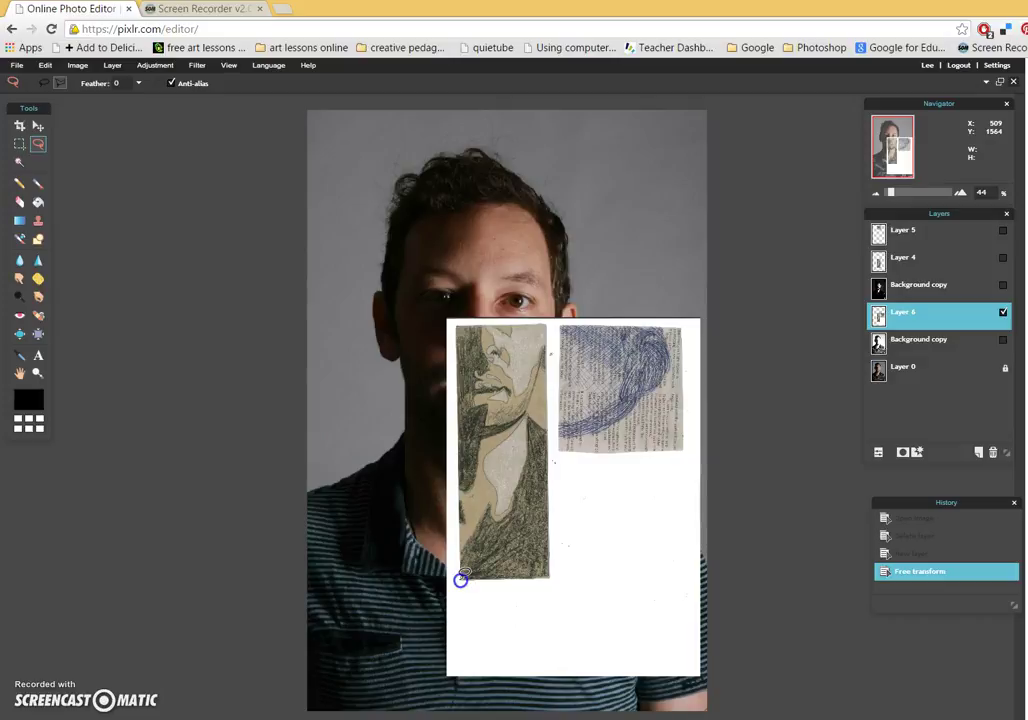
mouse_move(461, 578)
left_mouse_down()
mouse_move(441, 440)
mouse_move(500, 310)
left_mouse_up()
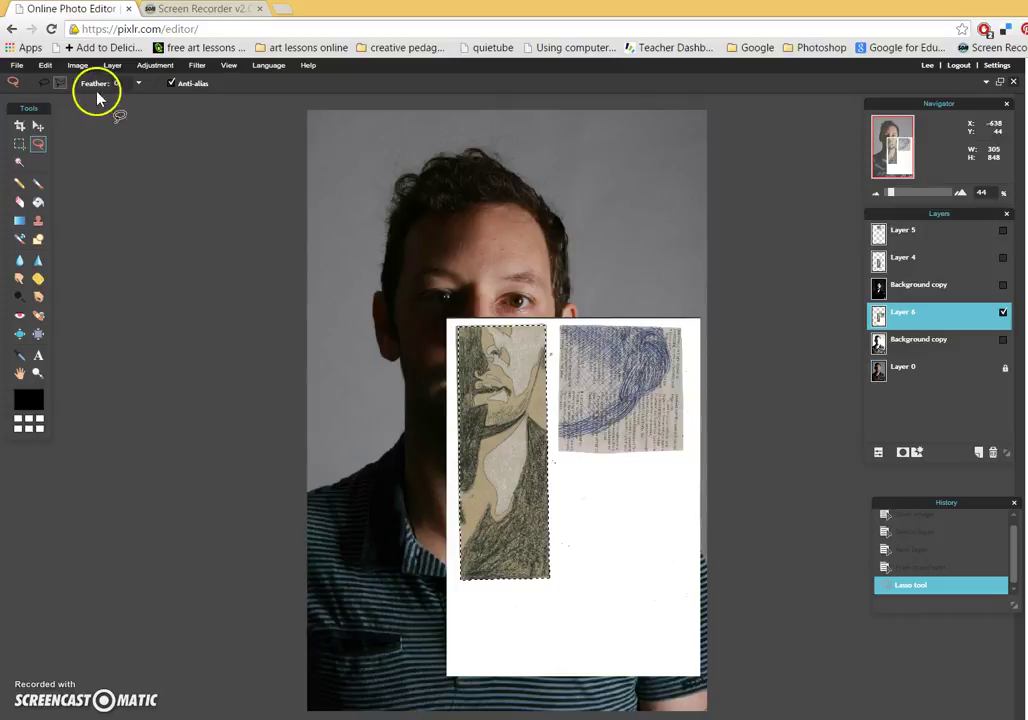
Step: Copy the selected face-and-neck drawing, paste it as a new layer and hide the Layer 6 scan
left_click(49, 70)
left_click(57, 110)
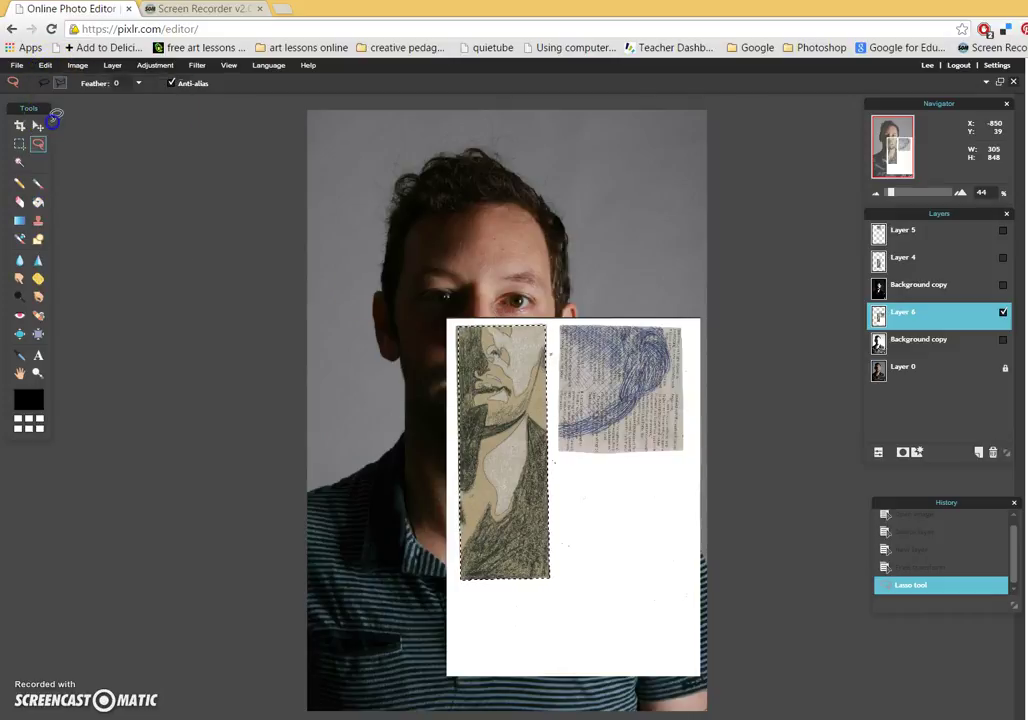
left_click(44, 65)
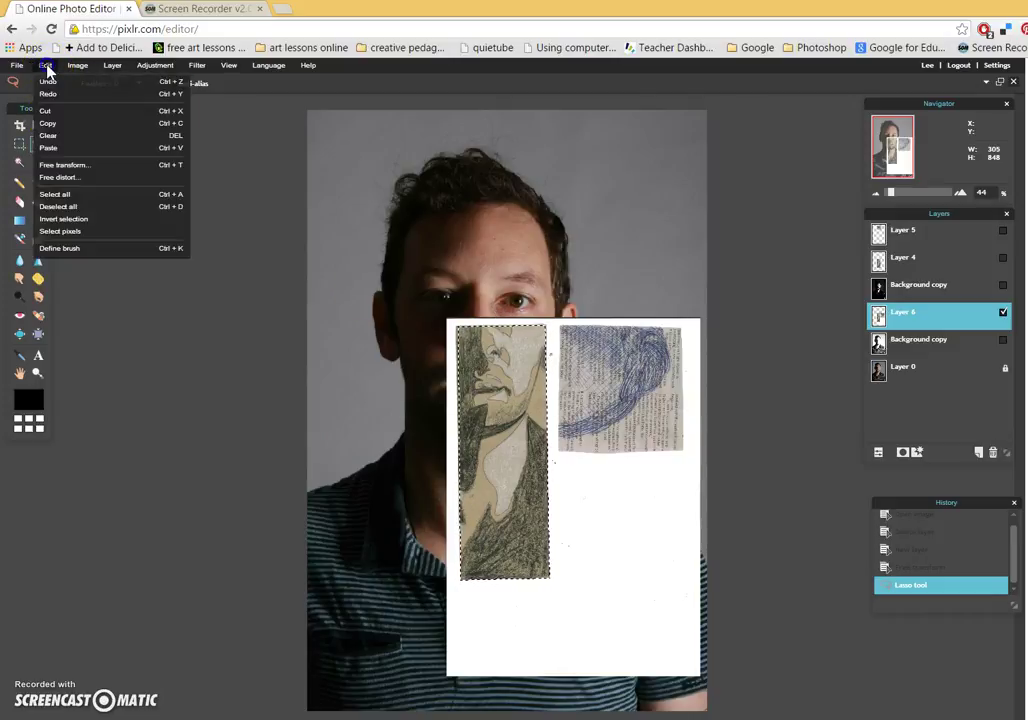
left_click(48, 147)
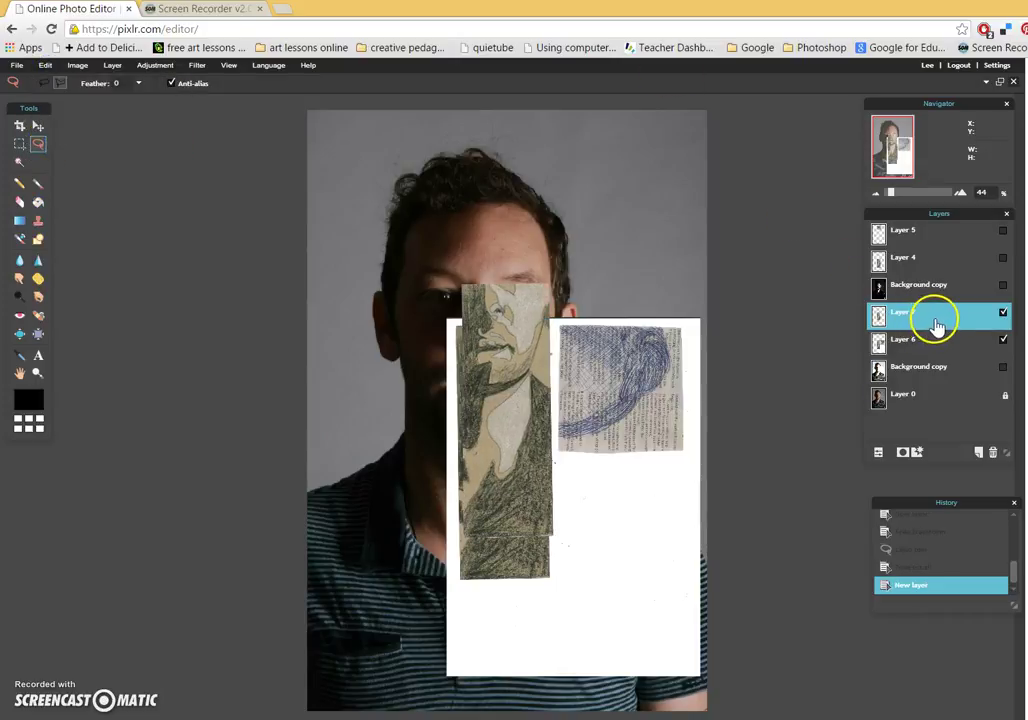
left_click(1003, 340)
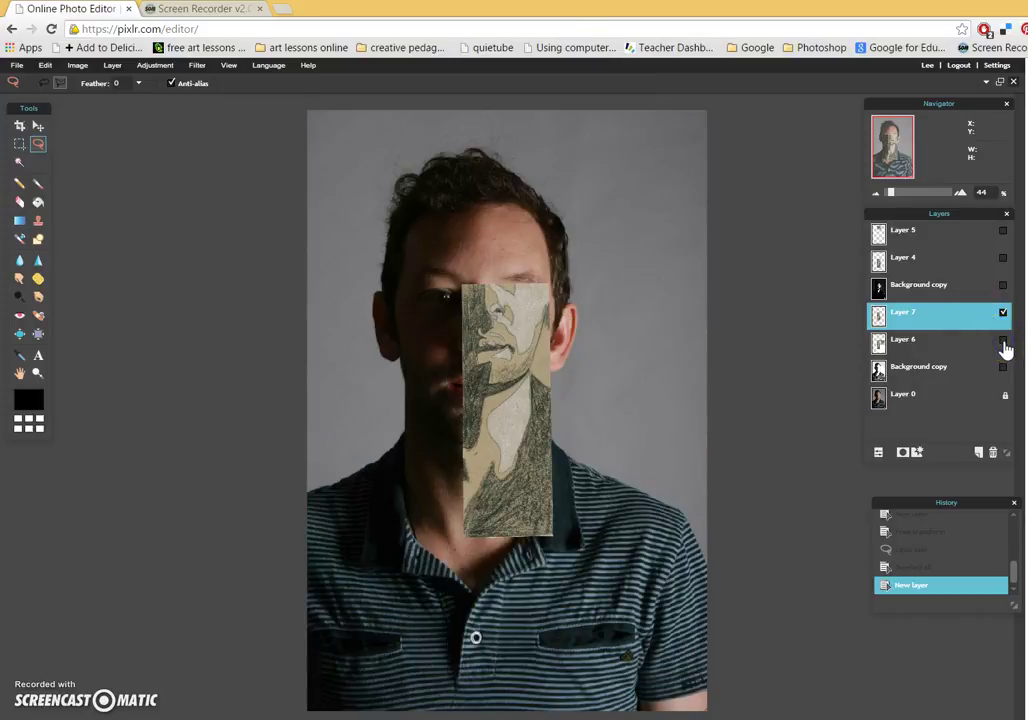
Step: Move the pasted drawing down with the Move tool so its mouth and chin roughly match the portrait
left_click(975, 316)
left_click(38, 125)
mouse_move(489, 317)
left_mouse_down()
mouse_move(489, 365)
mouse_move(509, 384)
mouse_move(486, 374)
left_mouse_up()
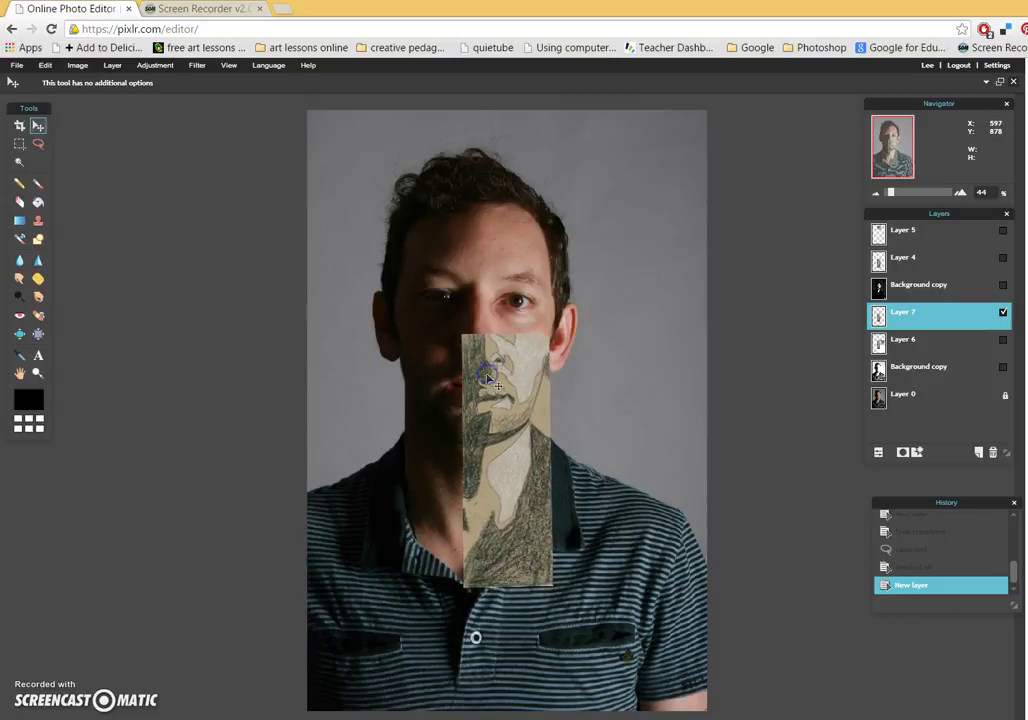
left_click(489, 351)
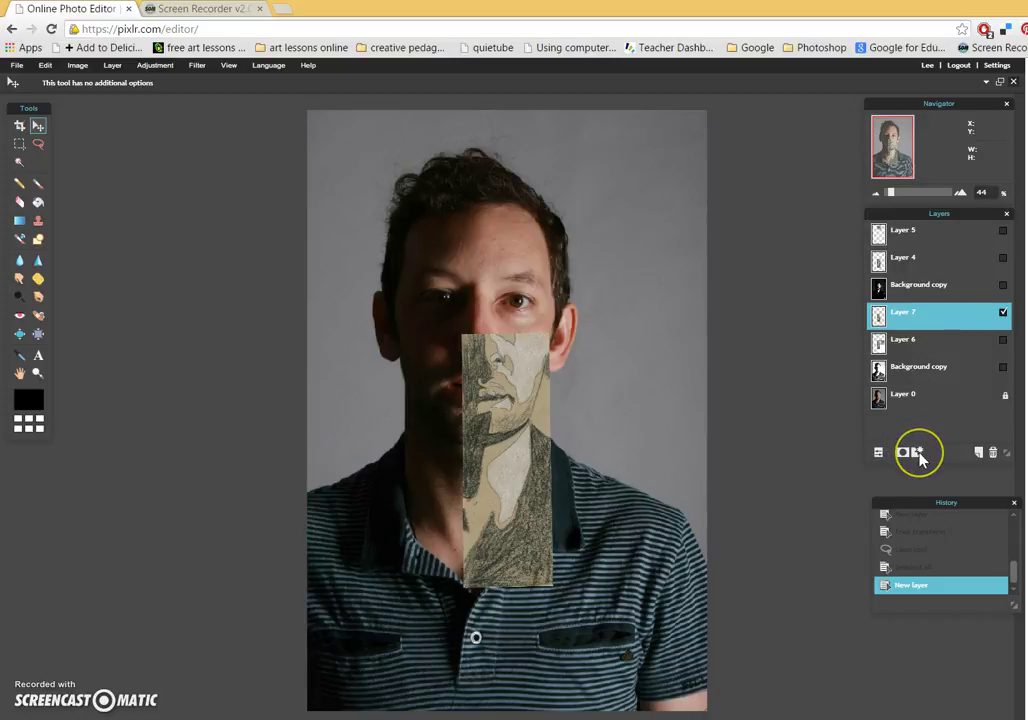
Step: Show the layer settings and reduce Layer 7's opacity to 79 so the portrait shows through the drawing
left_click(879, 454)
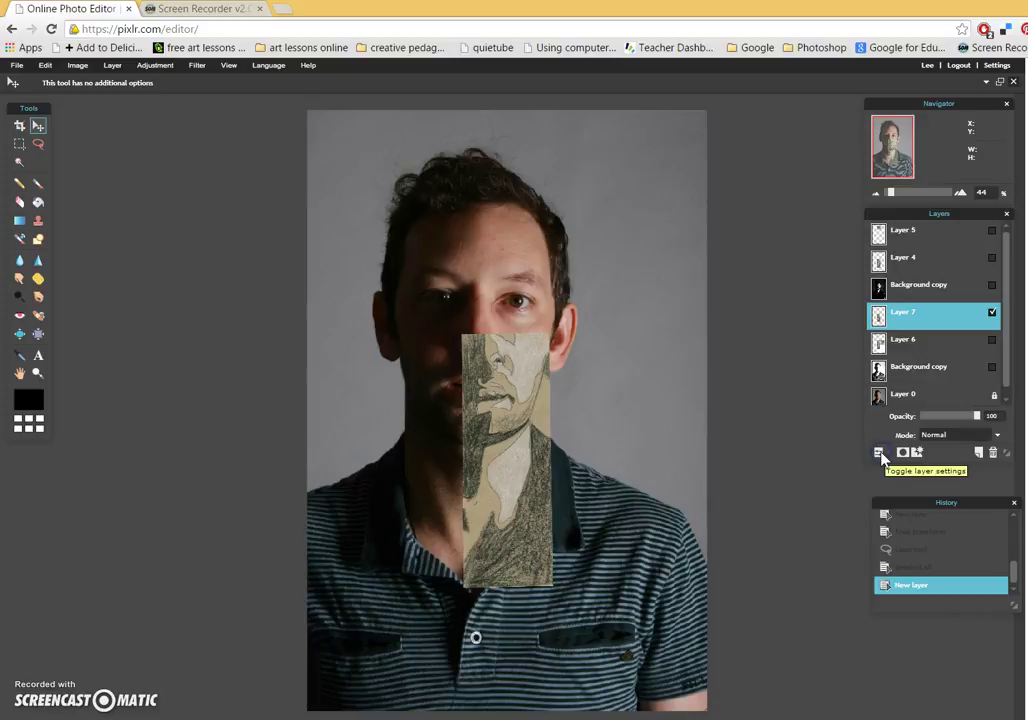
left_click(982, 414)
left_click_drag(978, 418, 957, 421)
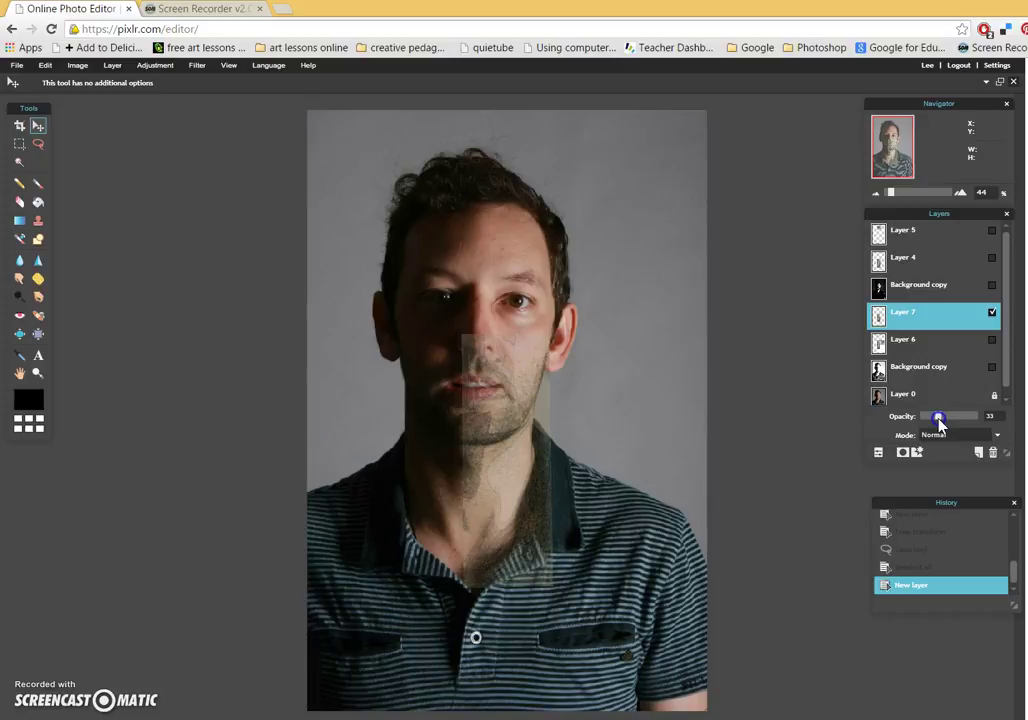
mouse_move(946, 422)
left_mouse_down()
mouse_move(955, 422)
mouse_move(933, 424)
mouse_move(968, 424)
left_mouse_up()
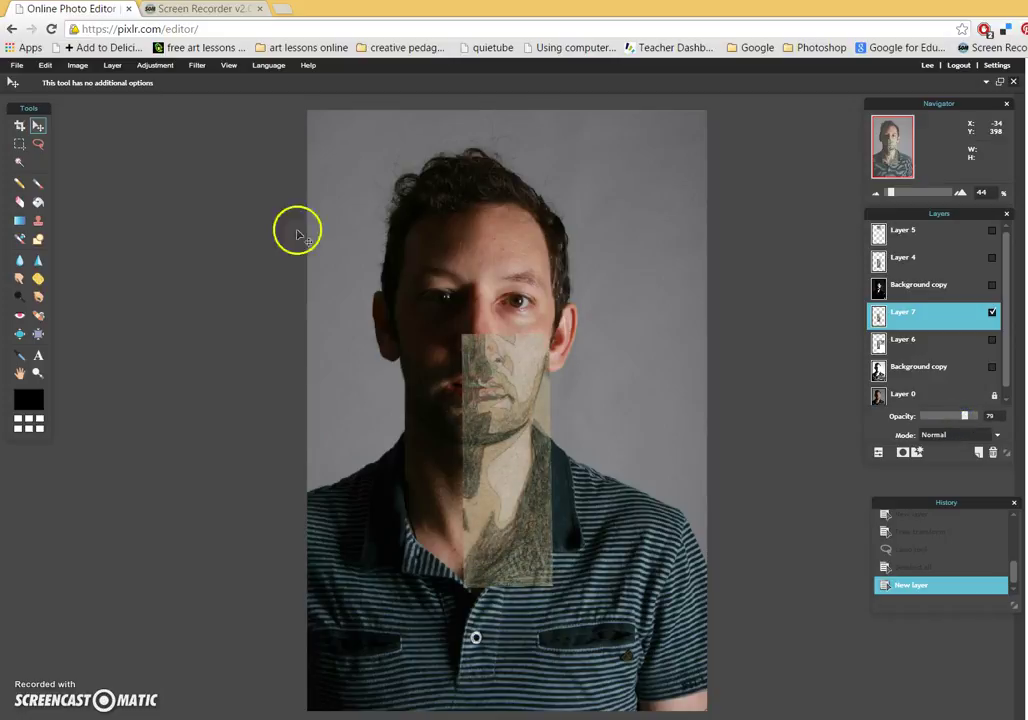
Step: Enlarge the face-and-neck drawing slightly with Free transform and apply the change
left_click(47, 68)
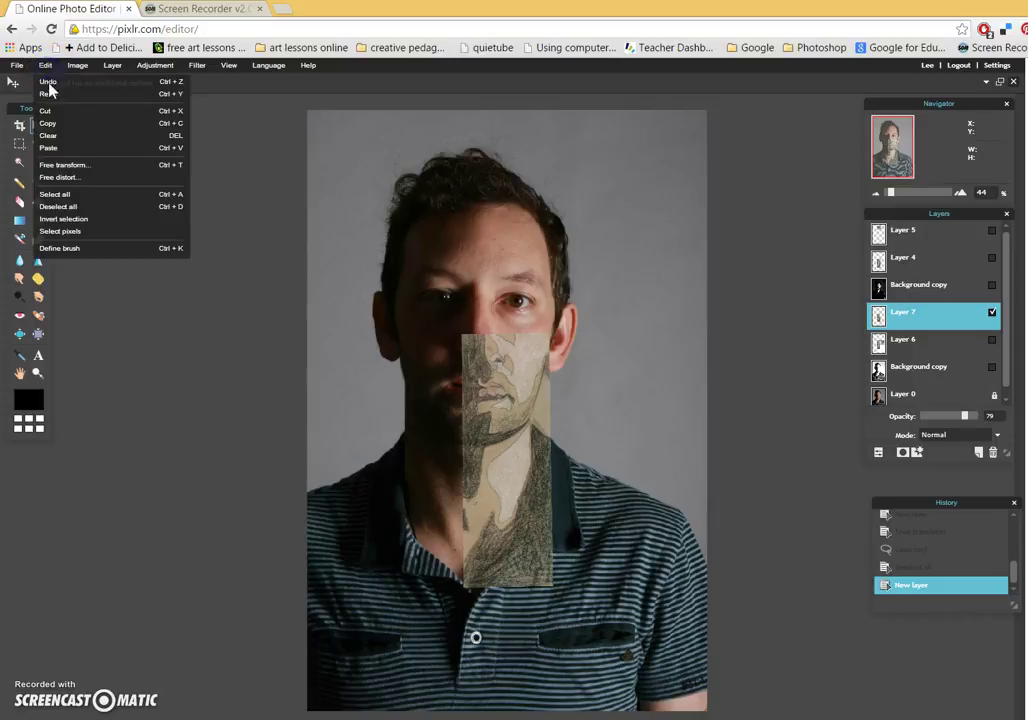
left_click(62, 165)
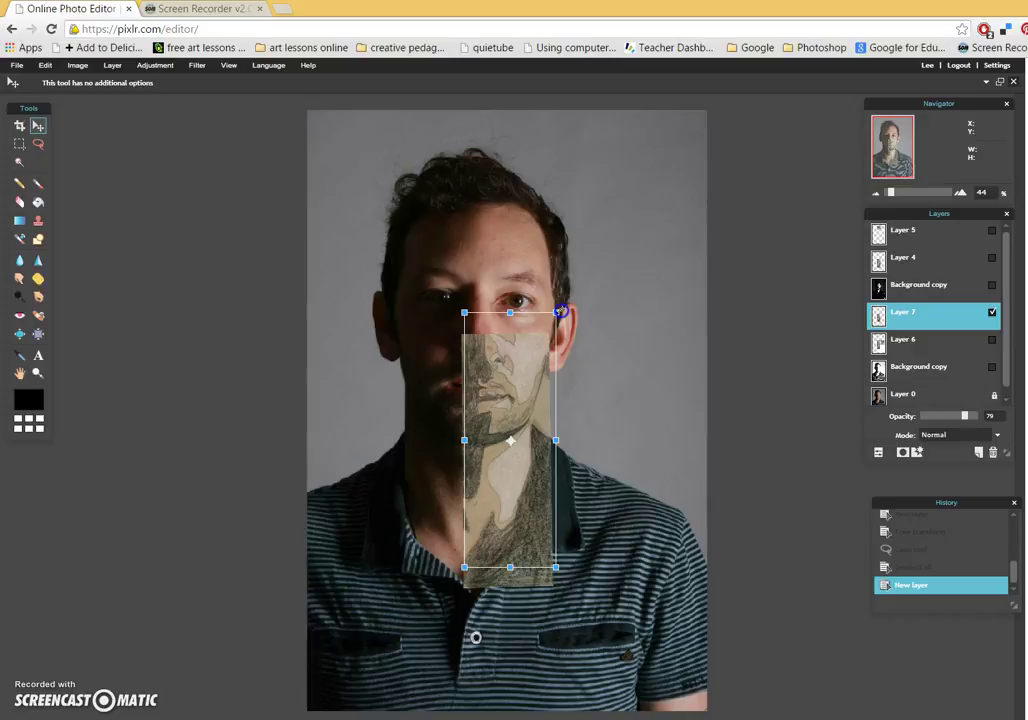
left_click_drag(561, 306, 566, 300)
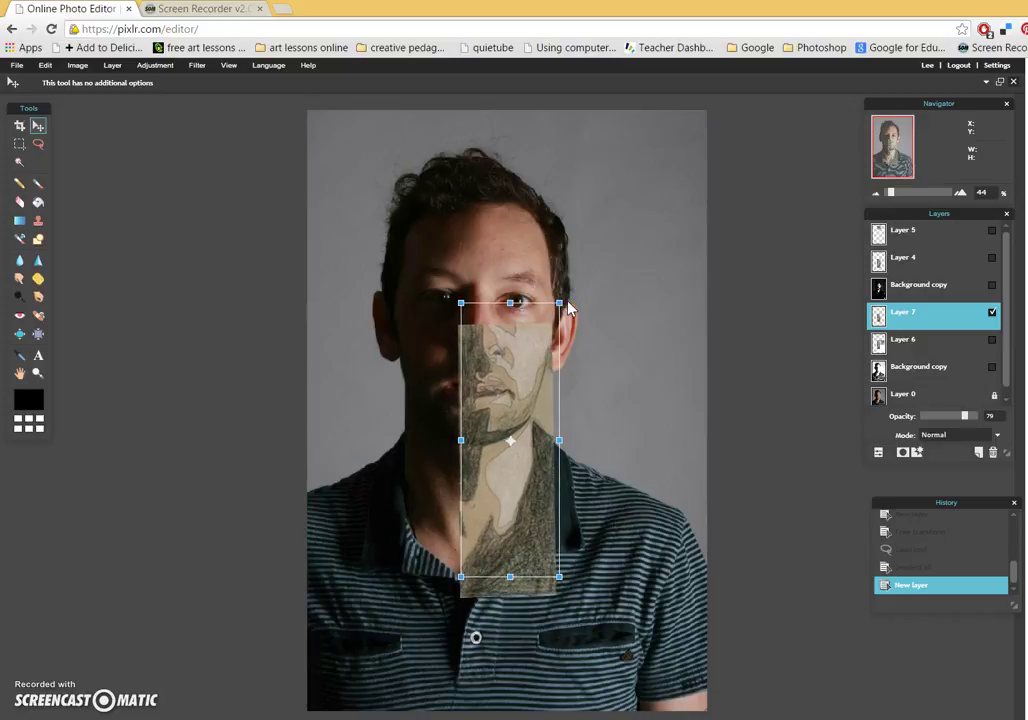
key("Return")
Step: Set Layer 7's opacity to 64 and nudge the drawing so its mouth and jaw line up with the portrait
left_click(918, 336)
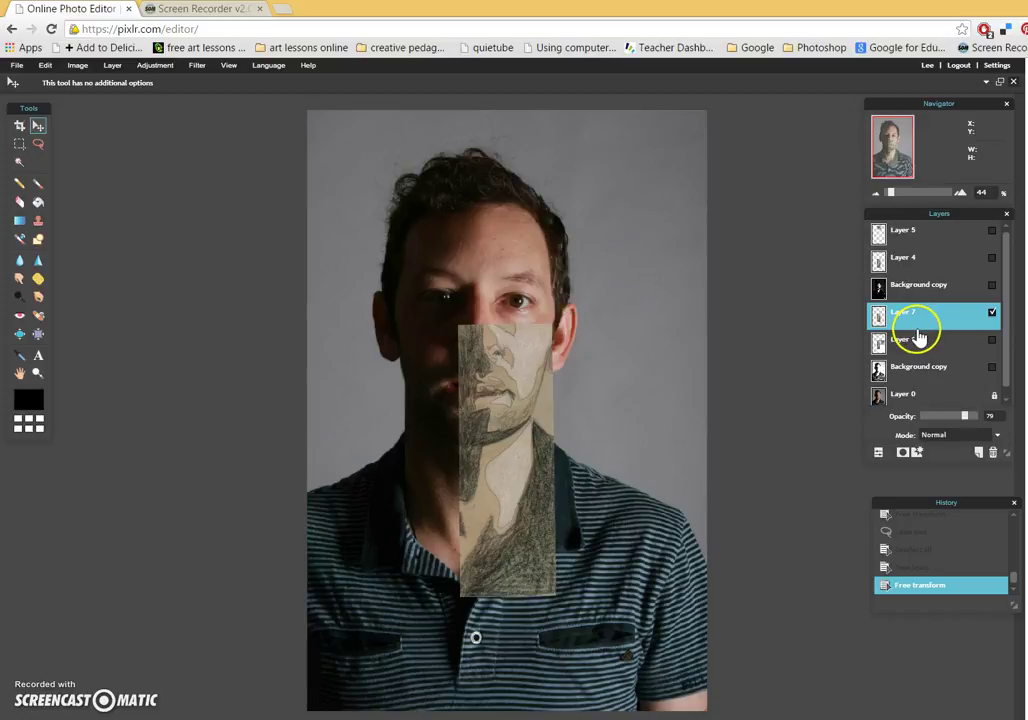
right_click(967, 418)
left_click(955, 417)
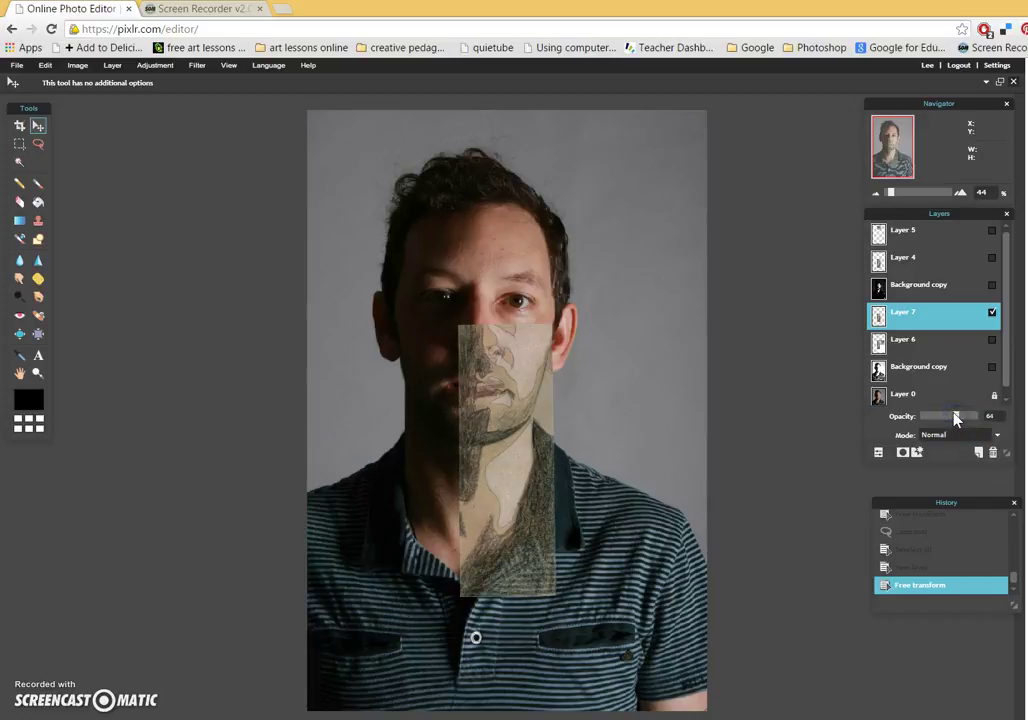
left_click_drag(515, 371, 519, 371)
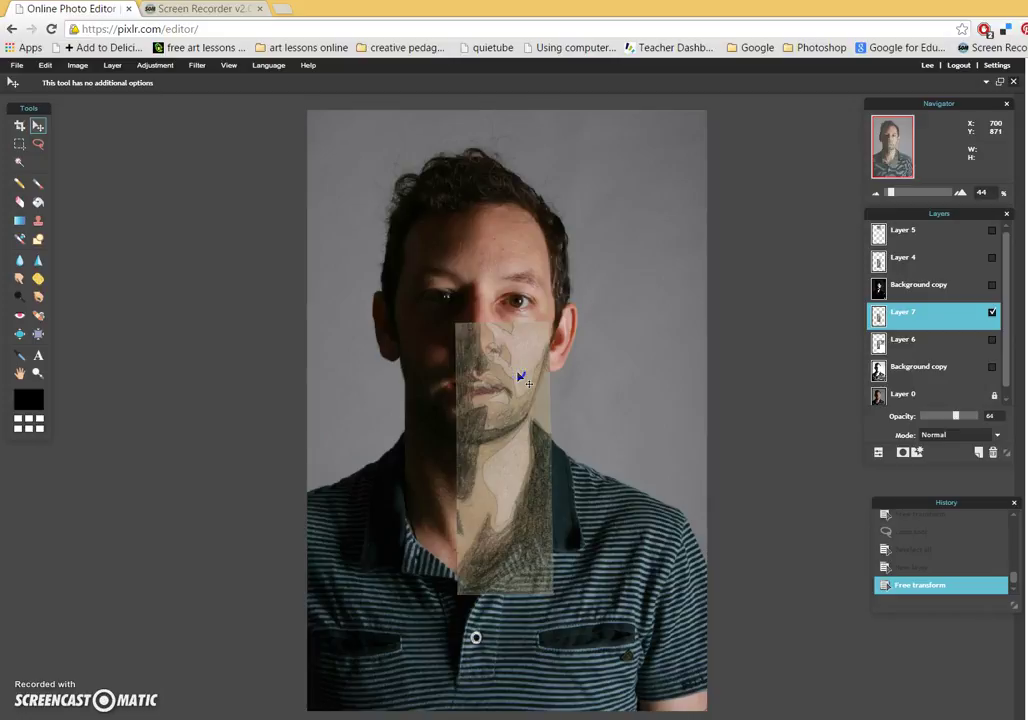
left_click_drag(521, 376, 524, 373)
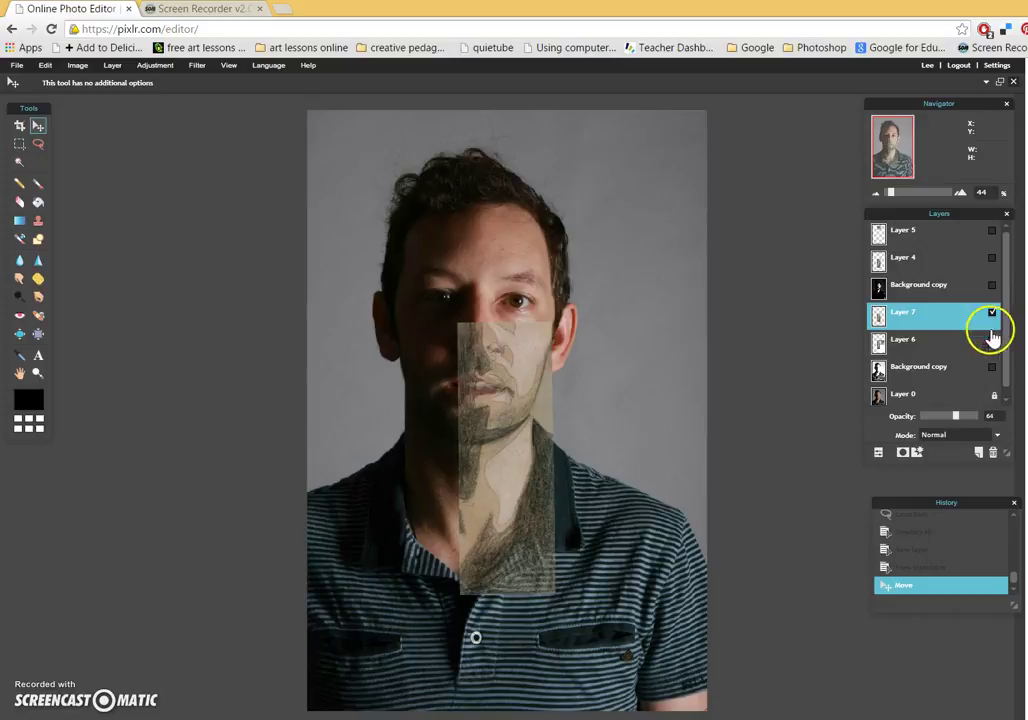
Step: Show both Background copy layers and place Layer 7 above the upper one at 100 opacity
left_click(992, 368)
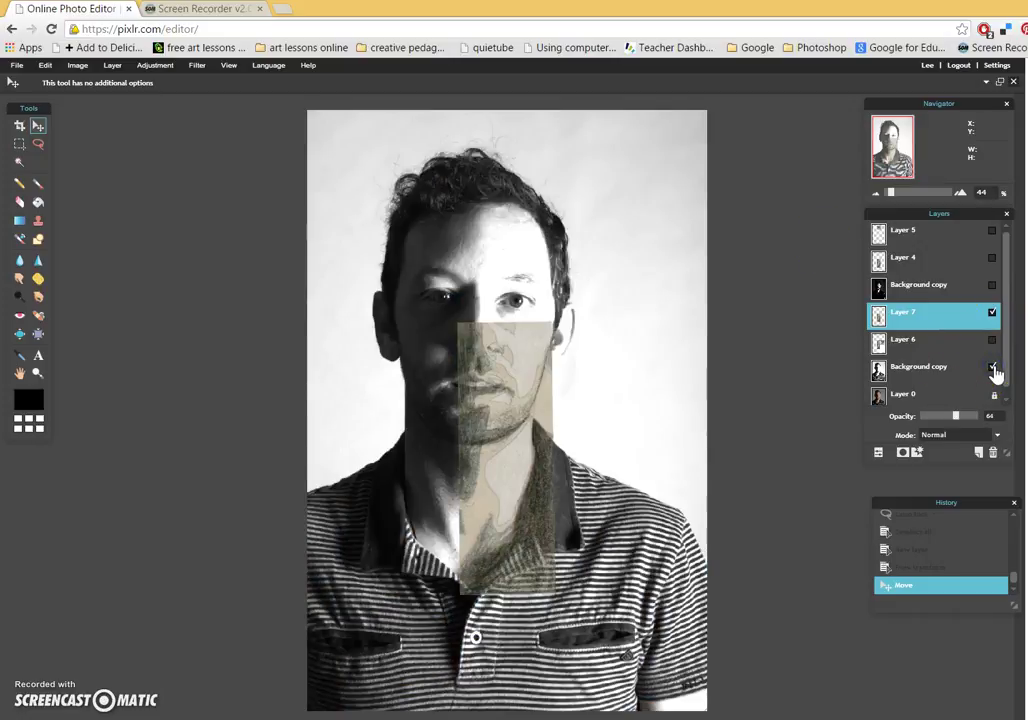
left_click(993, 287)
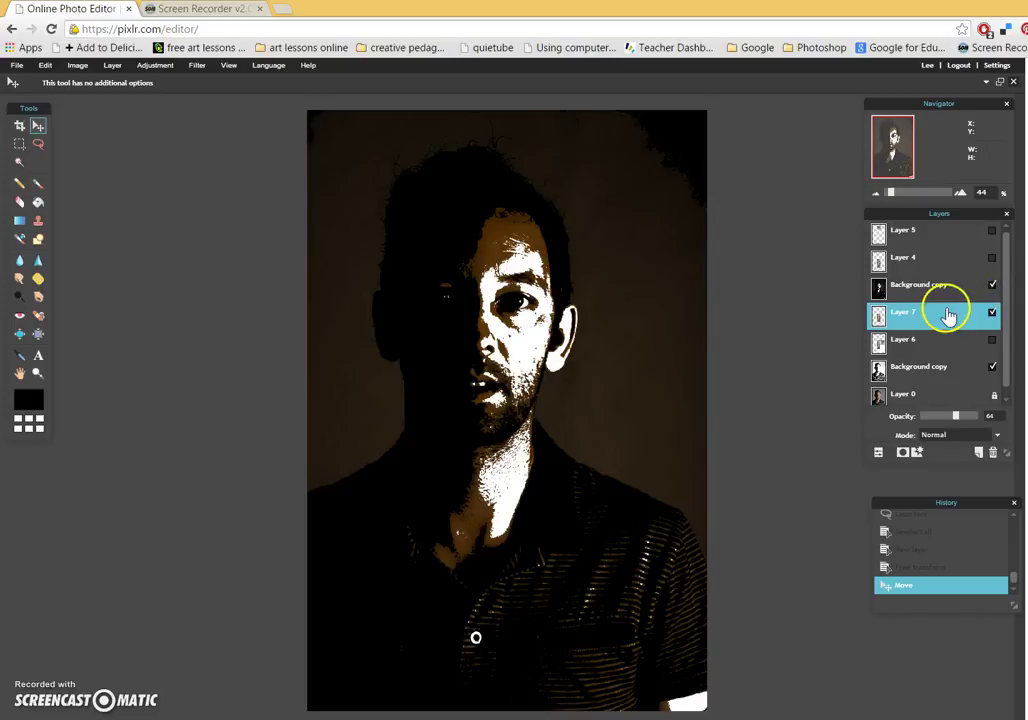
left_click_drag(950, 316, 941, 268)
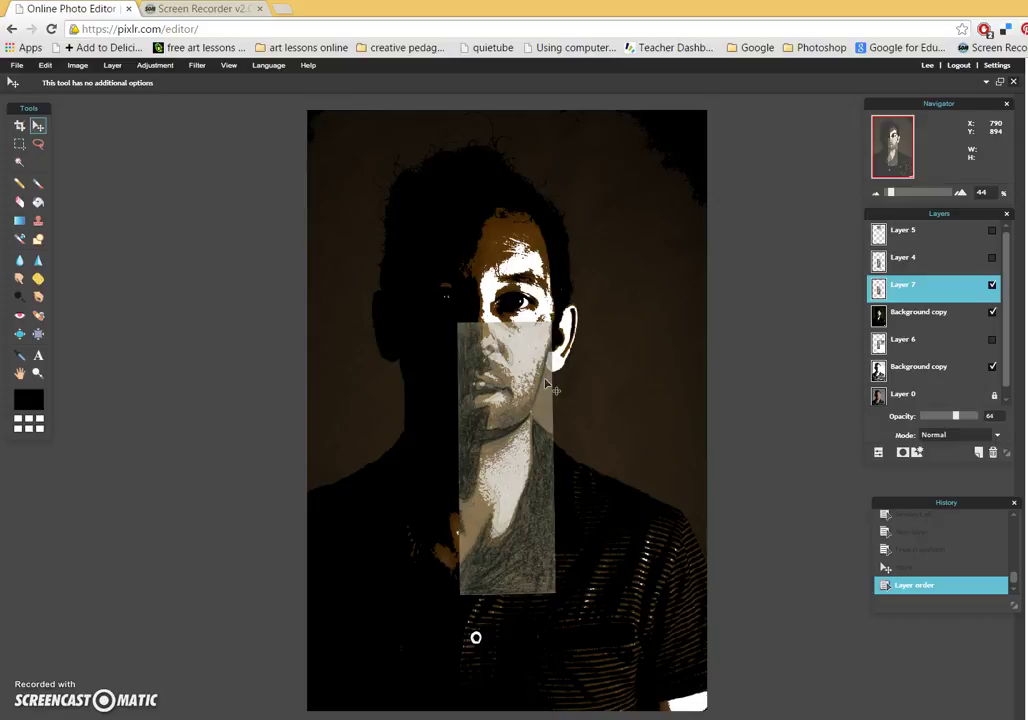
left_click_drag(955, 415, 985, 418)
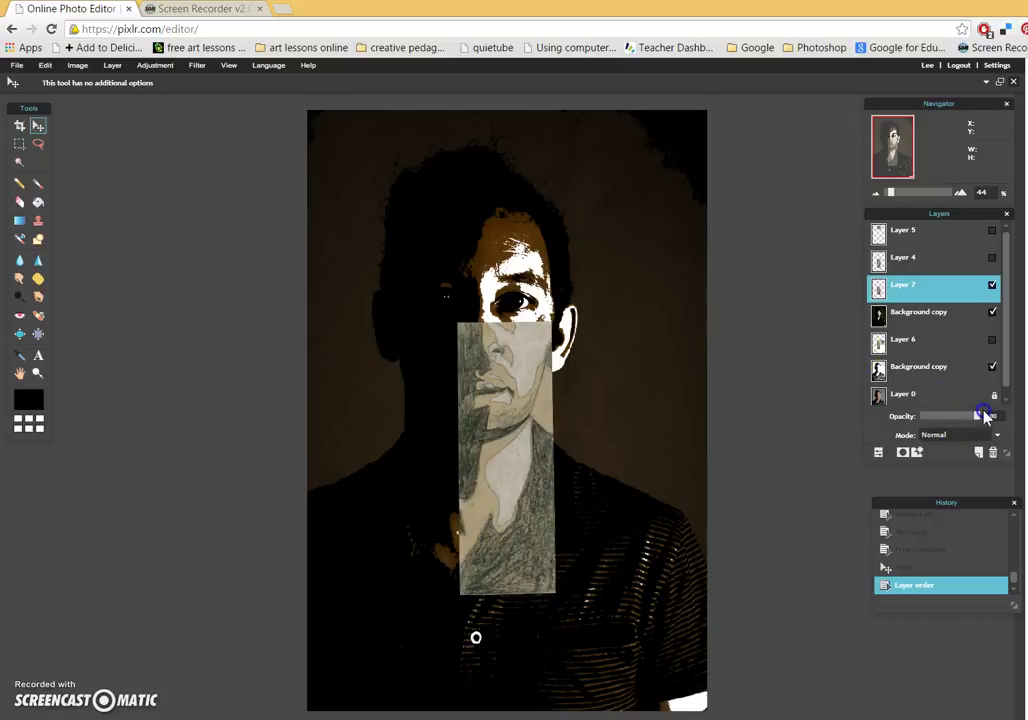
Step: Show the Layer 6 scan and move it above the upper Background copy, directly below Layer 7
left_click(929, 346)
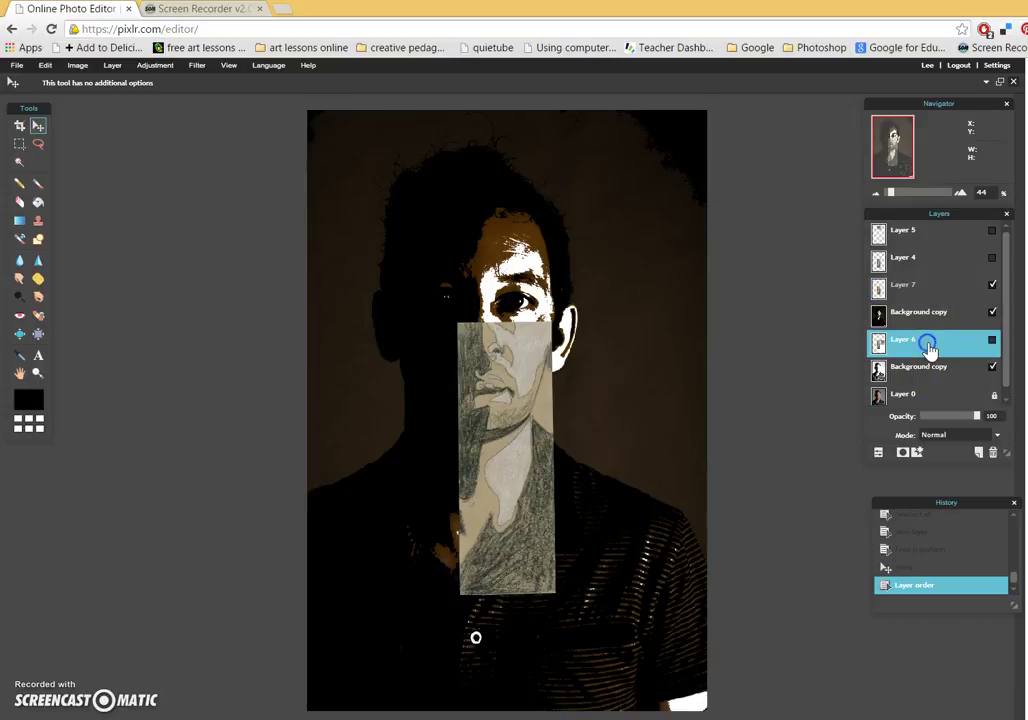
left_click(991, 341)
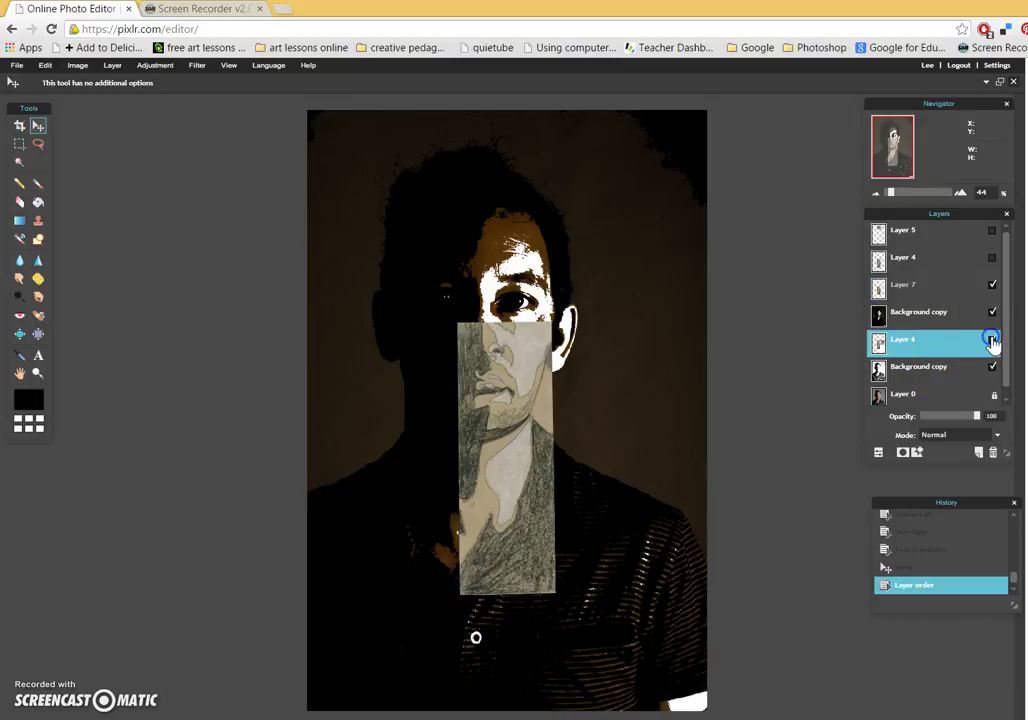
left_click(991, 340)
left_click(992, 342)
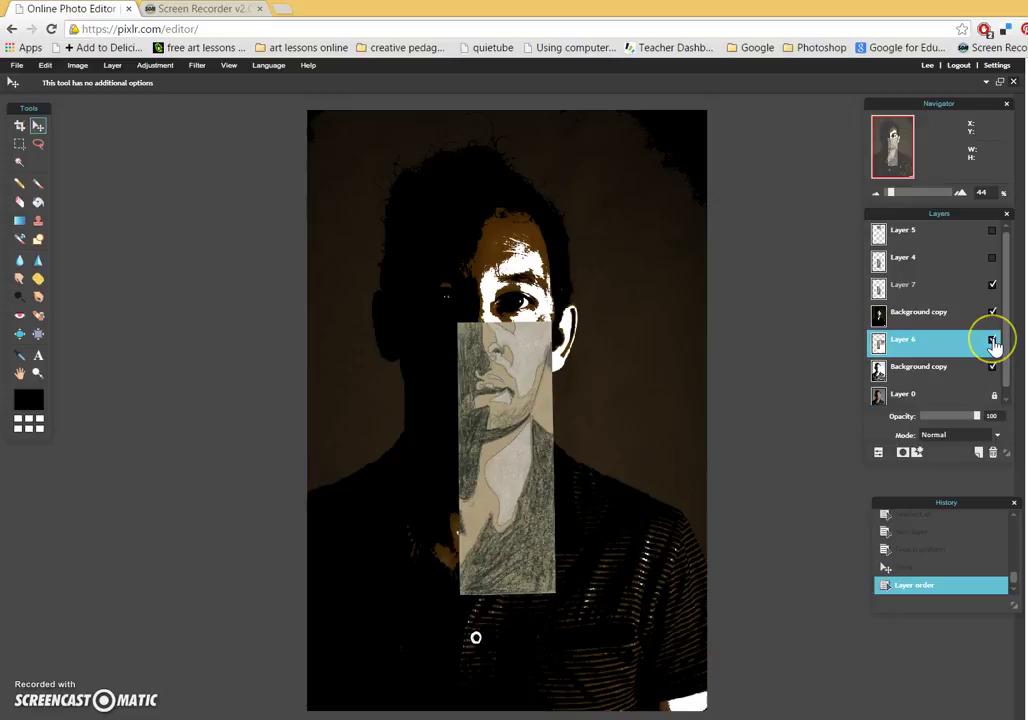
left_click_drag(964, 342, 963, 310)
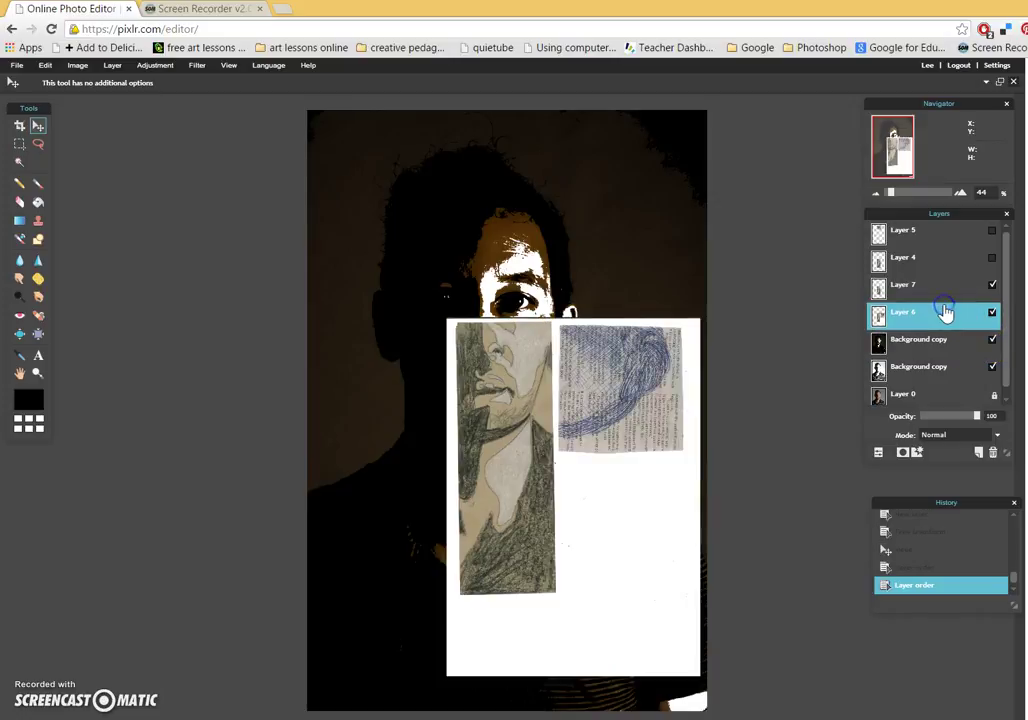
Step: Select the blue hair drawing on the scan with the polygonal lasso, about 414 by 416 pixels, and copy and paste it as a new layer
left_click(38, 143)
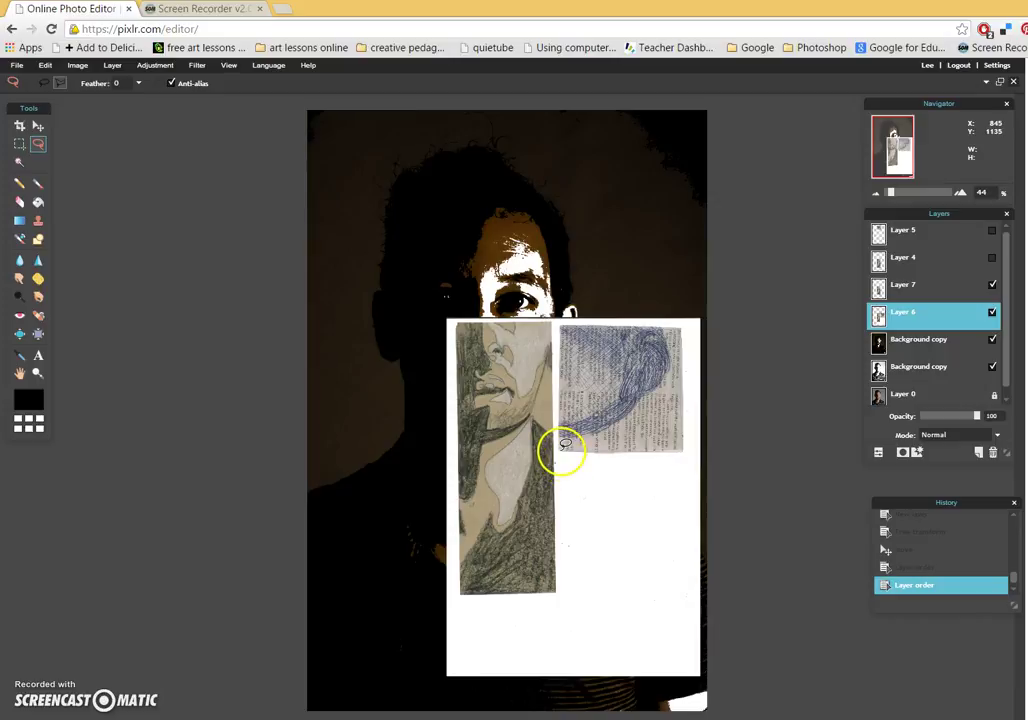
left_click_drag(562, 443, 558, 449)
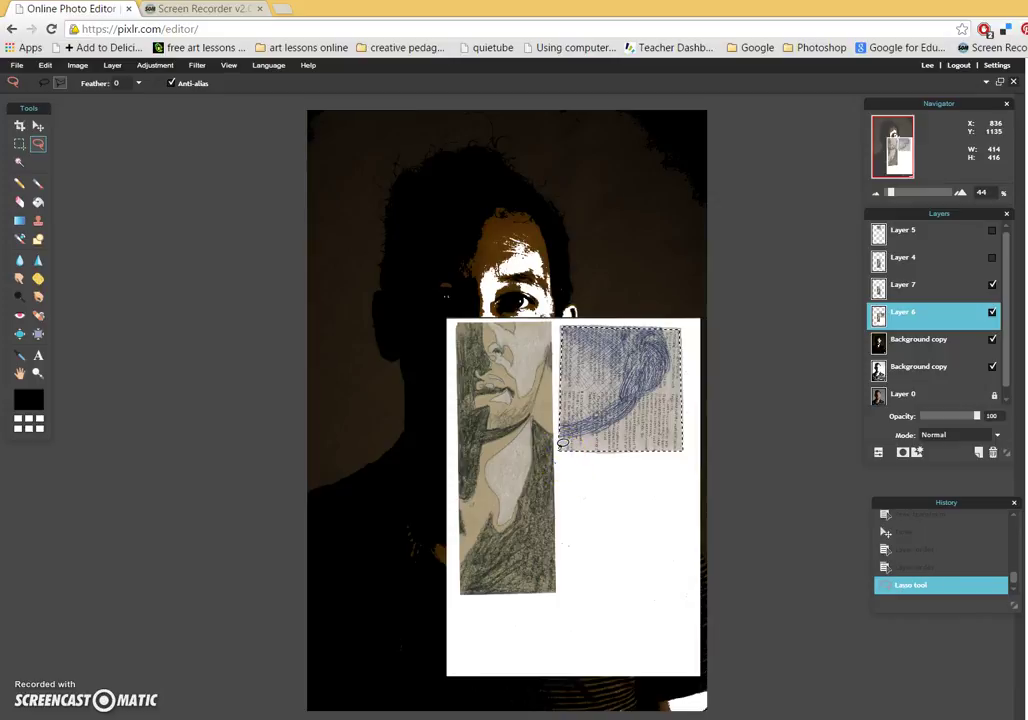
left_click(45, 65)
left_click(47, 123)
left_click(45, 65)
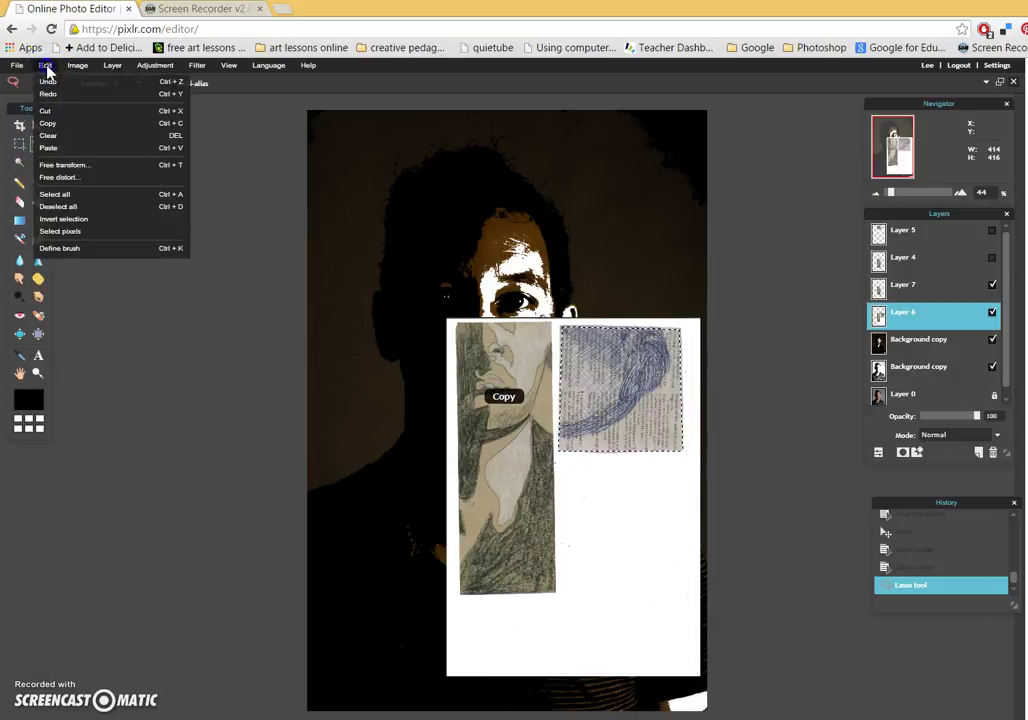
left_click(55, 147)
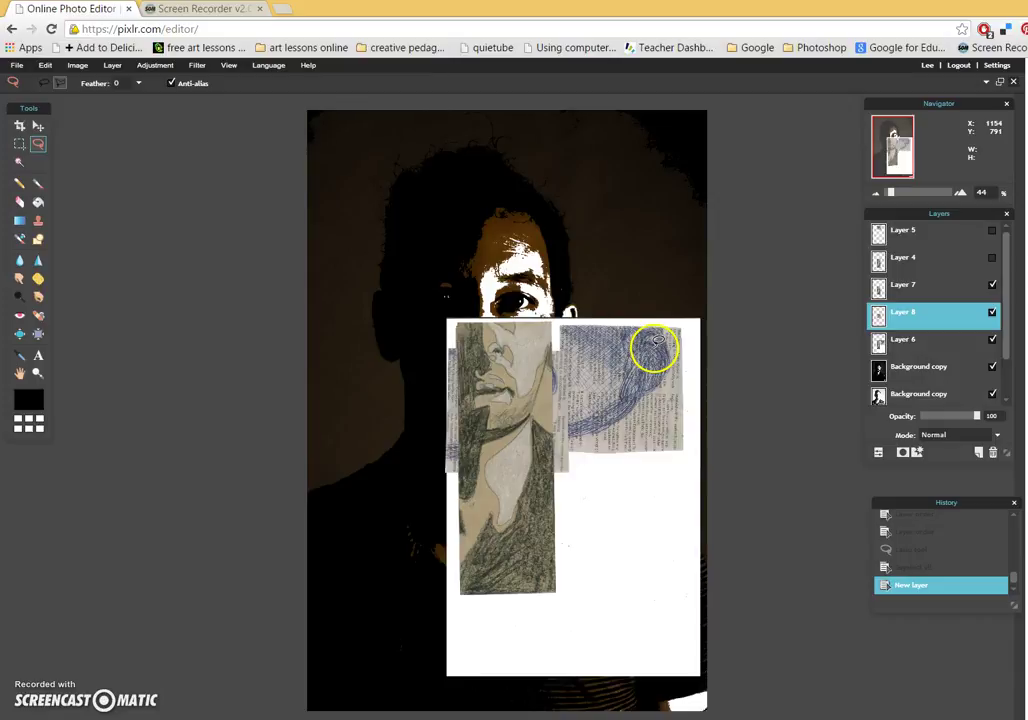
Step: With Layers 6 and 7 hidden, use Free transform to rotate the pasted hair drawing 90° counter-clockwise and place it over the portrait's hair and forehead
left_click(993, 341)
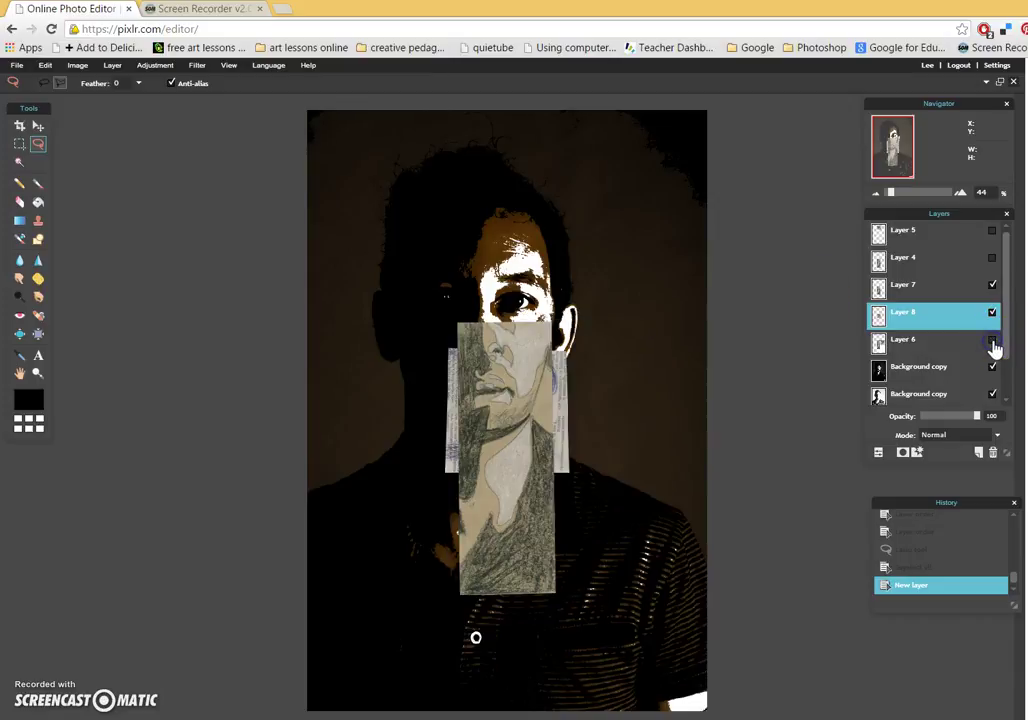
left_click(993, 287)
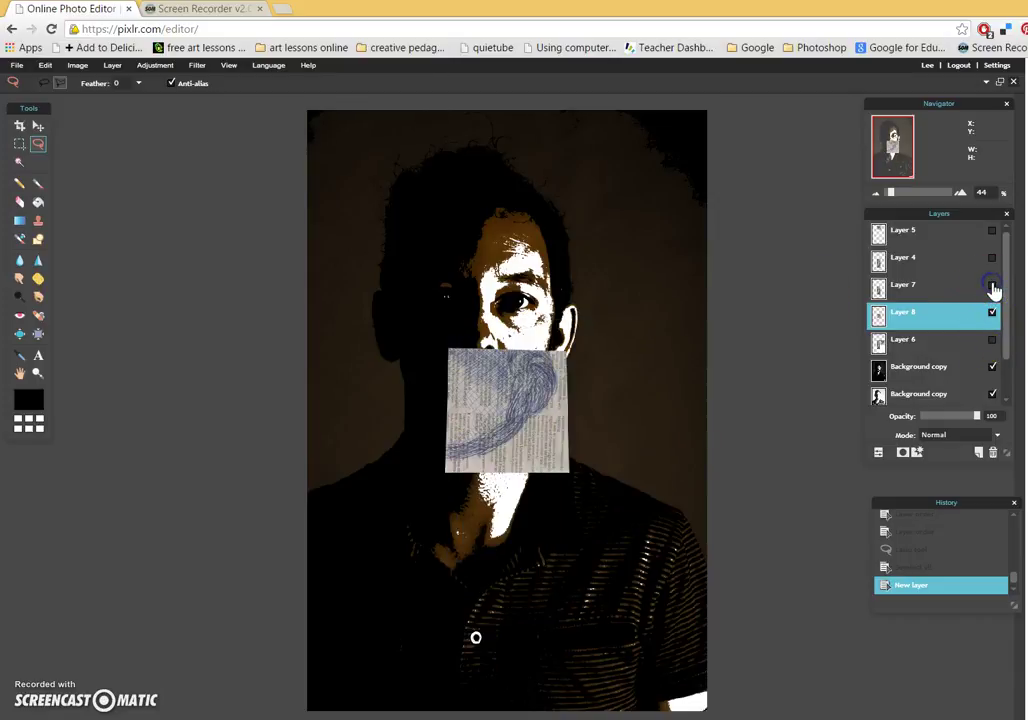
left_click(78, 66)
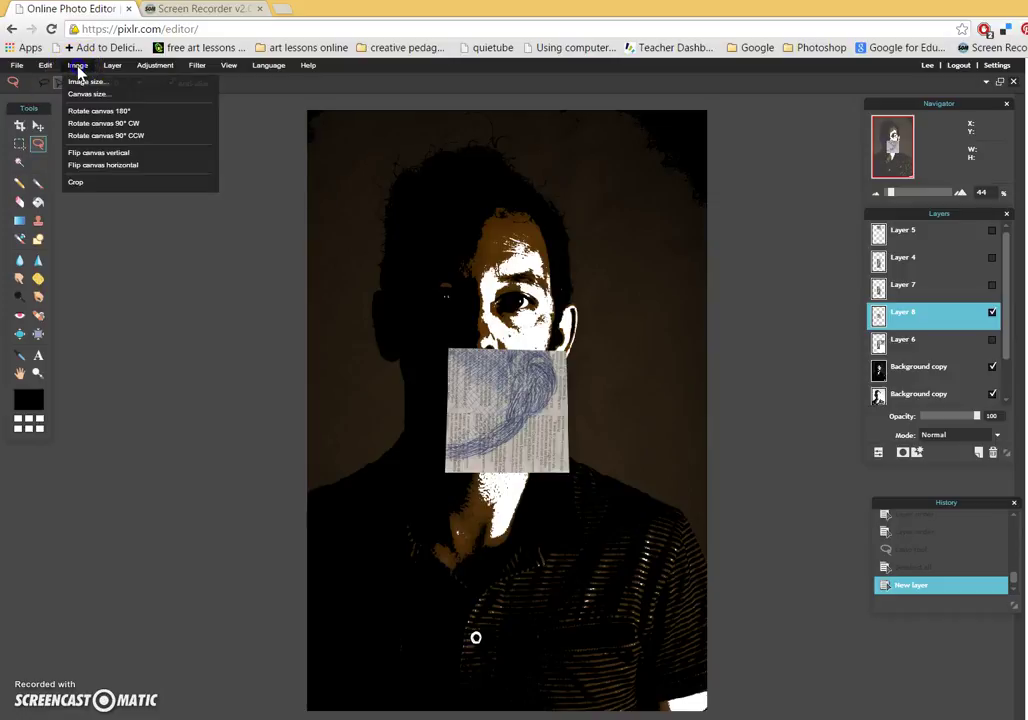
left_click(45, 66)
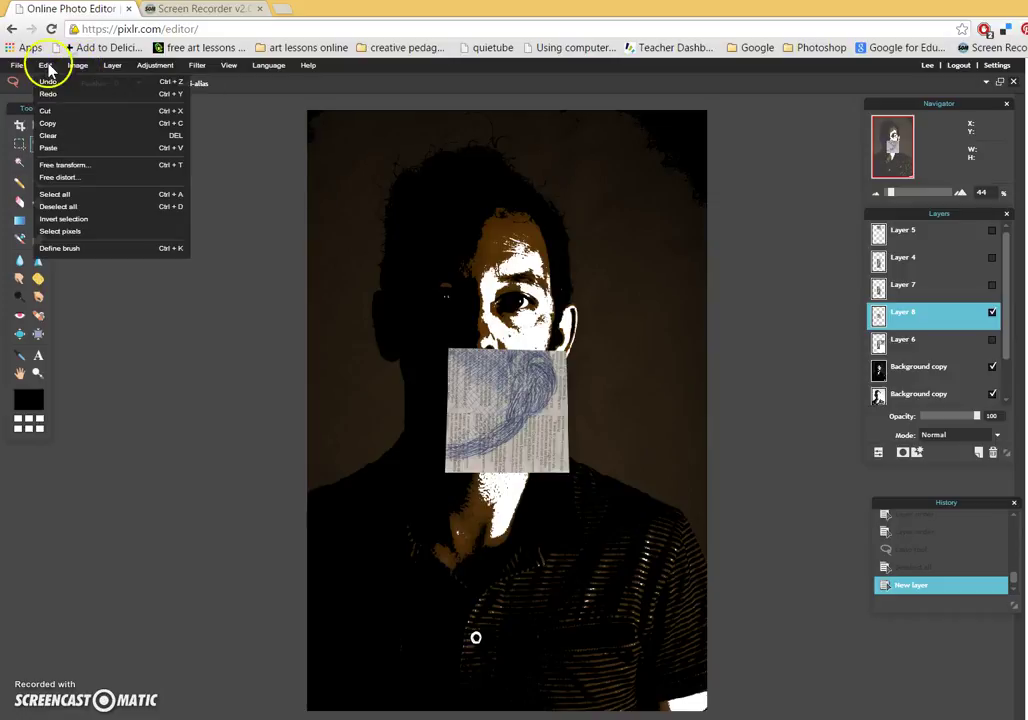
left_click(61, 165)
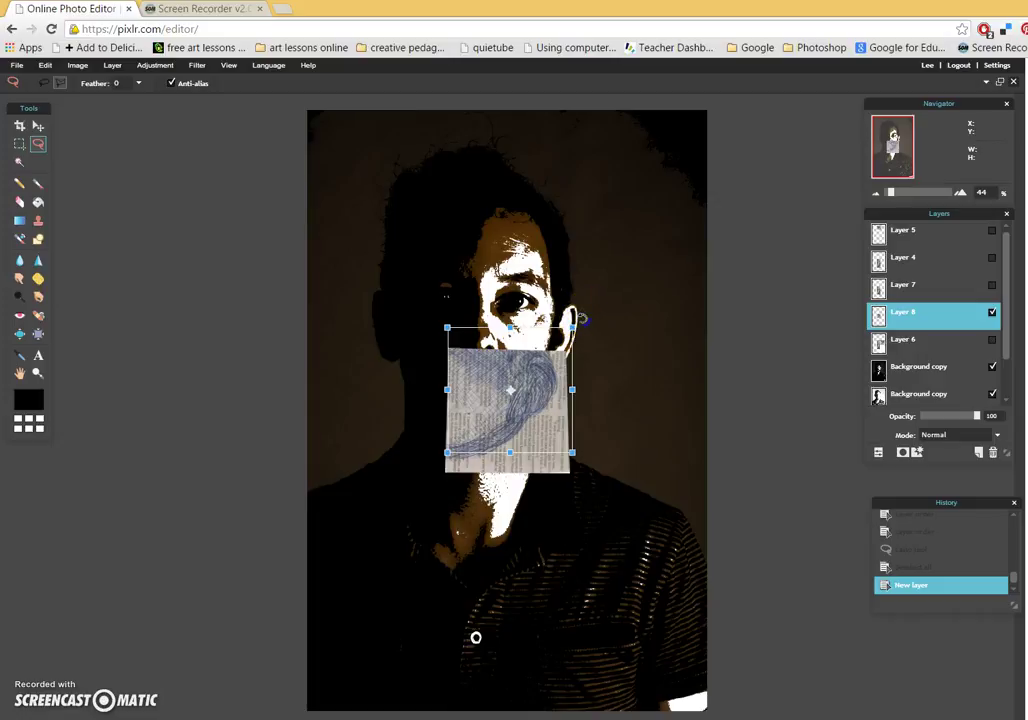
left_click_drag(582, 319, 440, 320)
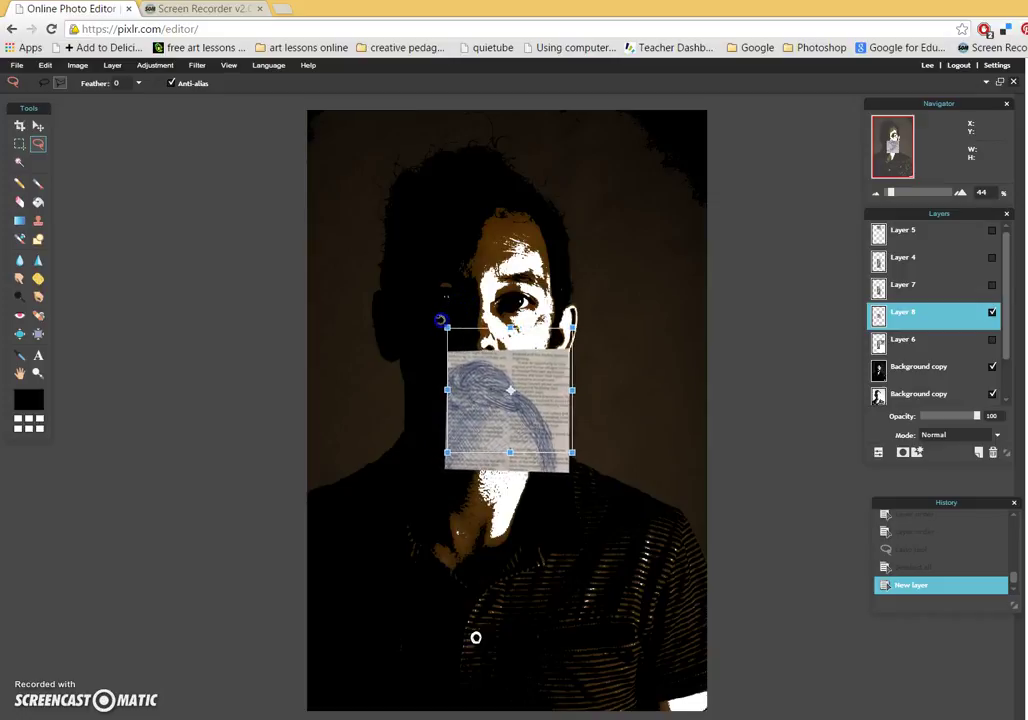
left_click_drag(509, 424, 526, 208)
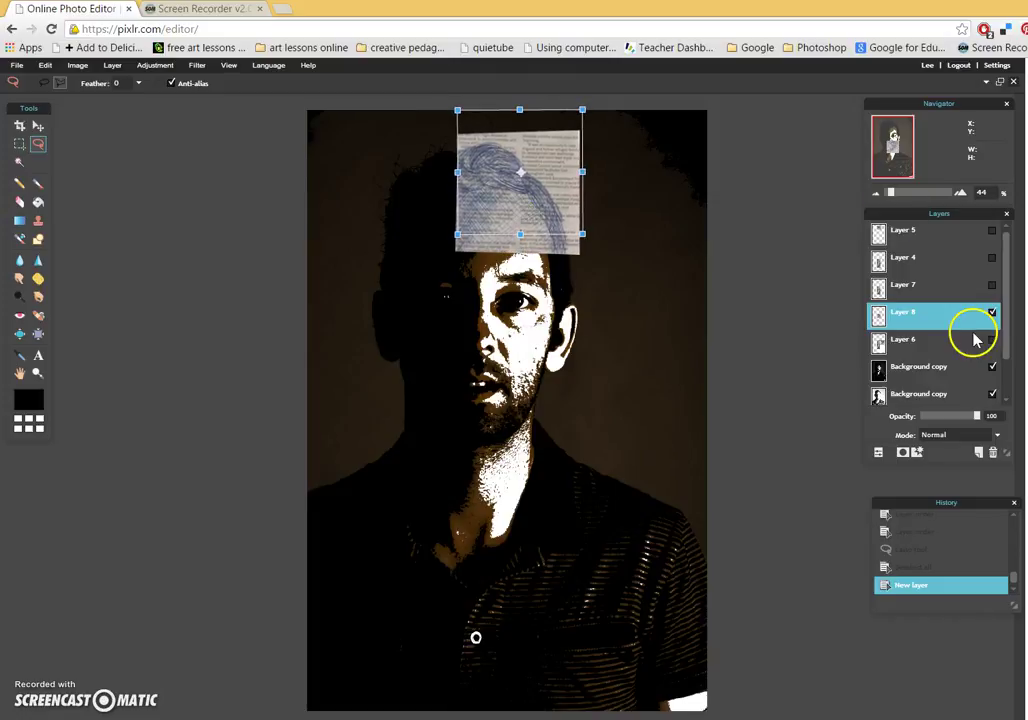
left_click(972, 418)
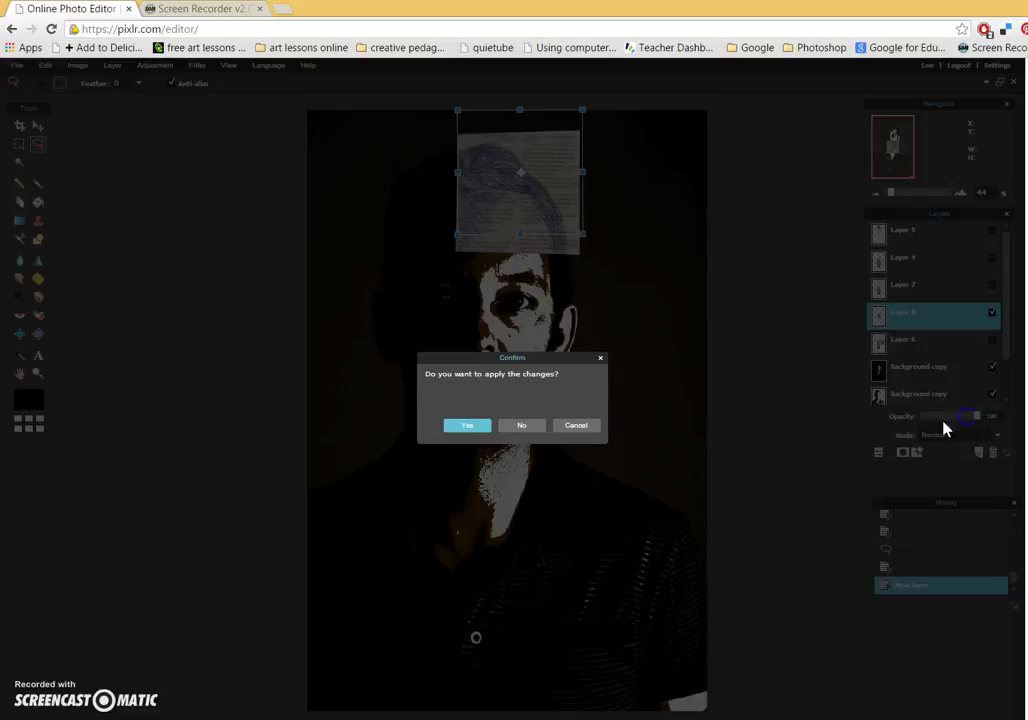
left_click(480, 428)
Step: Set the hair drawing's layer opacity to 85 and show Layer 7 again, leaving the Layer 6 scan hidden
mouse_move(976, 416)
left_mouse_down()
mouse_move(957, 419)
mouse_move(969, 420)
left_mouse_up()
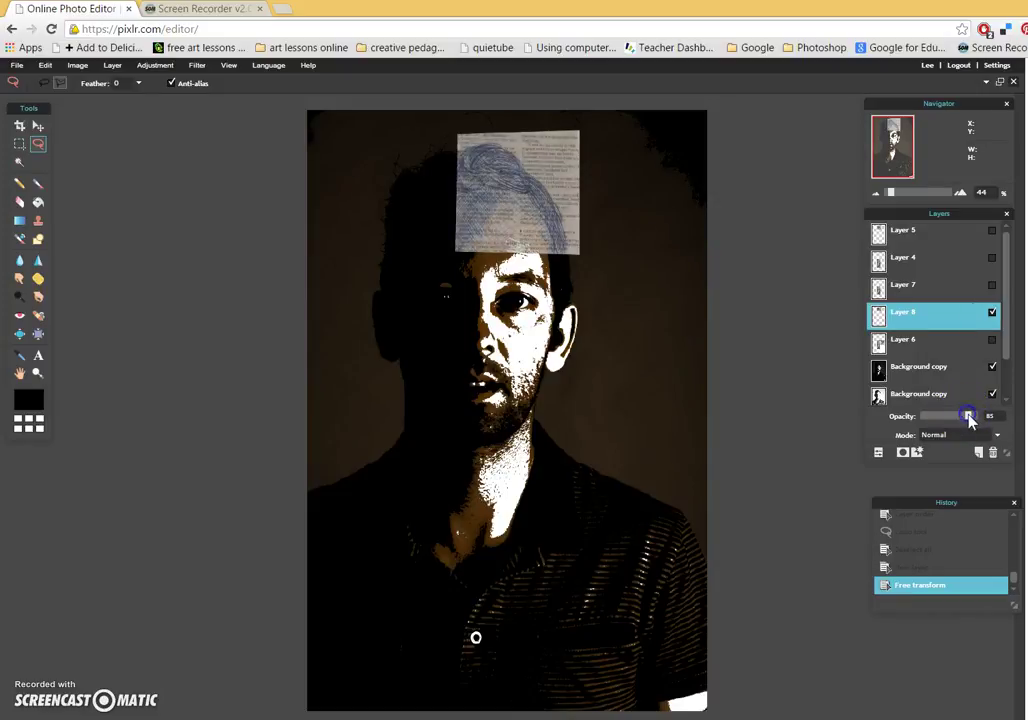
left_click(993, 341)
left_click(993, 341)
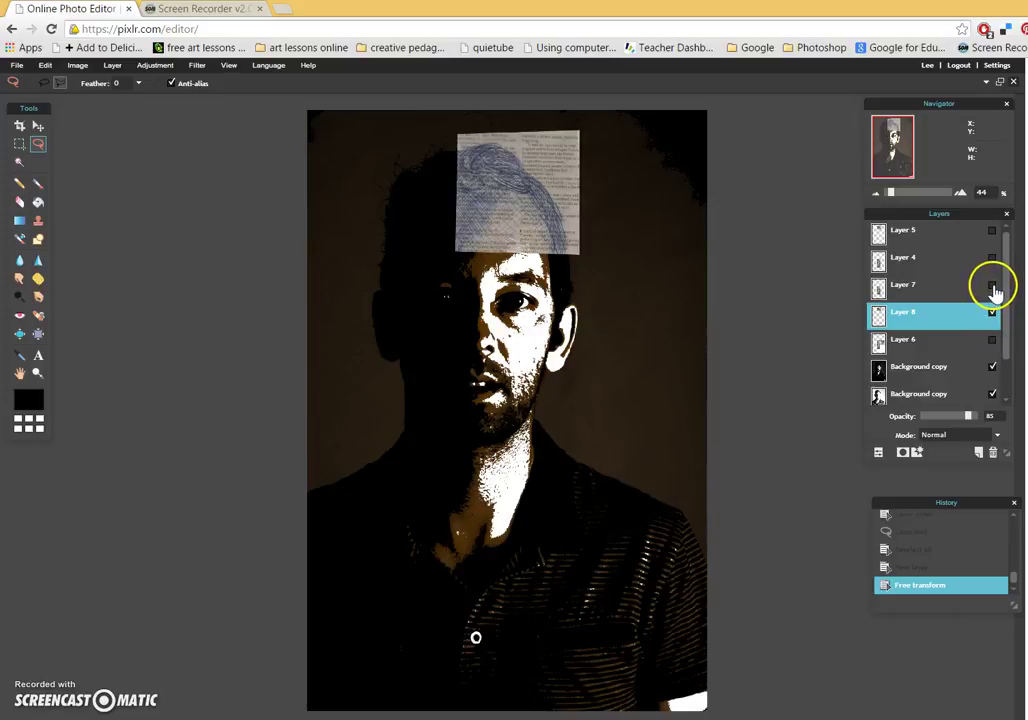
left_click(992, 286)
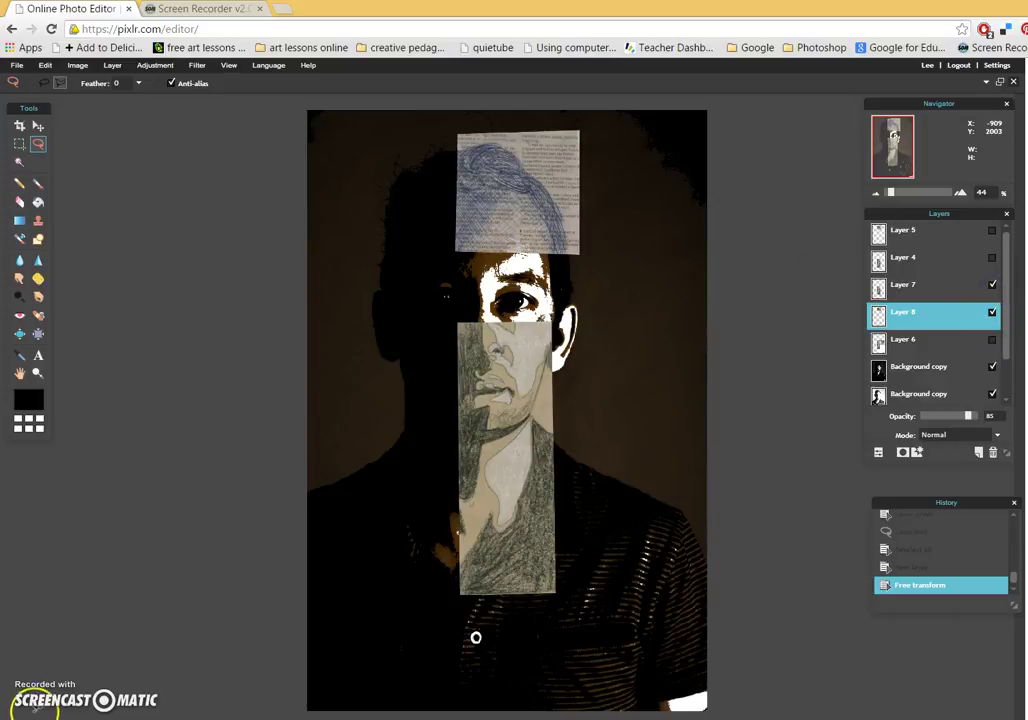